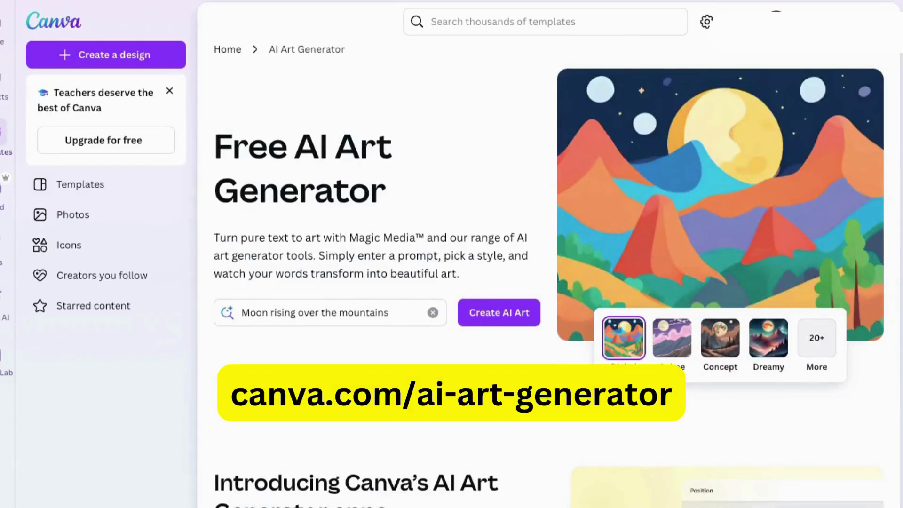
{"action": "scroll", "coordinate": [549, 282], "scroll_direction": "down", "scroll_amount": 8}
{"action": "scroll", "coordinate": [892, 185], "scroll_direction": "down", "scroll_amount": 20}
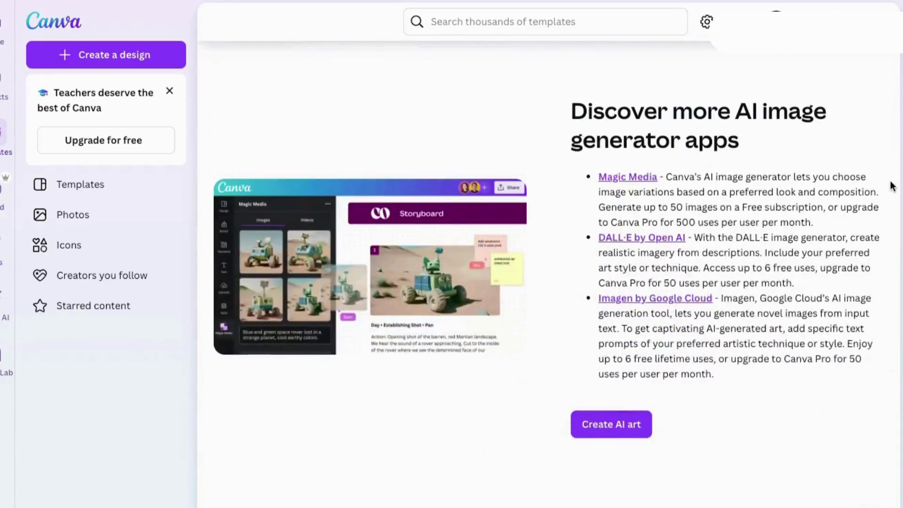
{"action": "left_click_drag", "start_coordinate": [893, 186], "coordinate": [888, 293]}
{"action": "scroll", "coordinate": [888, 293], "scroll_direction": "down", "scroll_amount": 15}
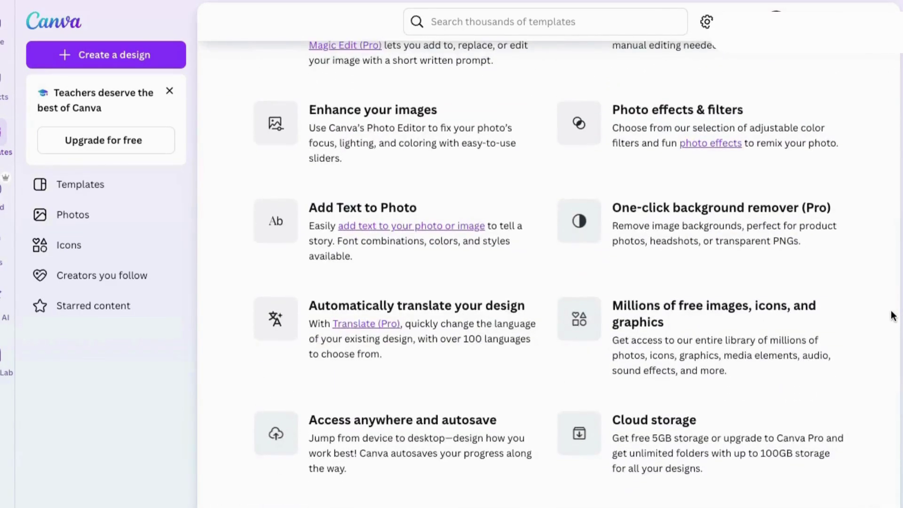
{"action": "scroll", "coordinate": [888, 294], "scroll_direction": "down", "scroll_amount": 4}
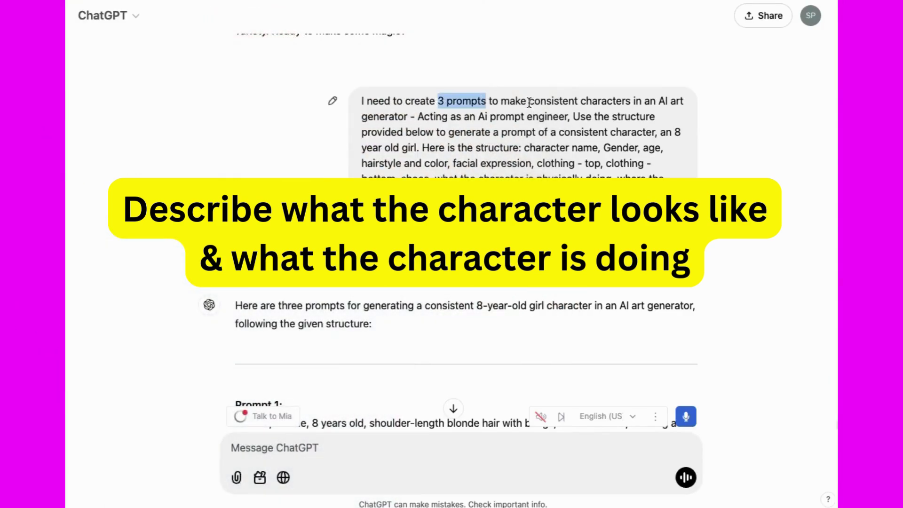
{"action": "left_click_drag", "start_coordinate": [478, 116], "coordinate": [566, 118]}
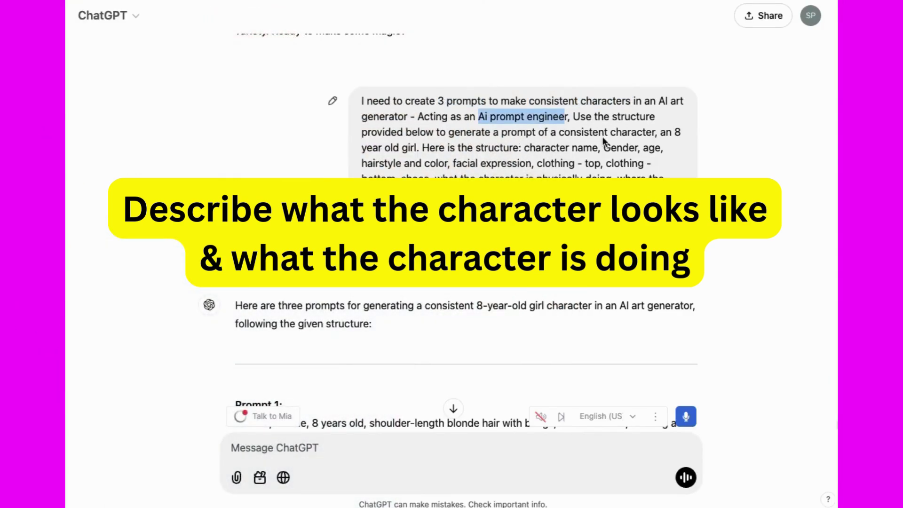
{"action": "left_click_drag", "start_coordinate": [660, 132], "coordinate": [557, 143]}
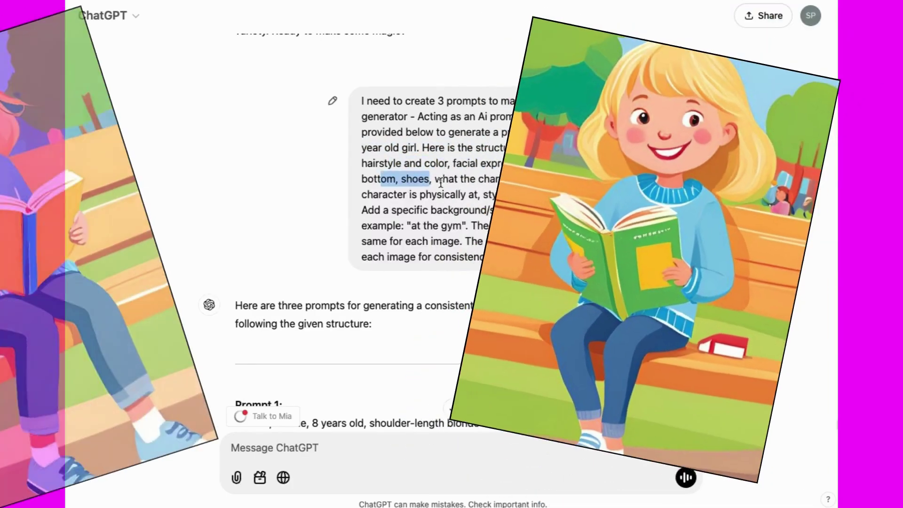
{"action": "left_click_drag", "start_coordinate": [435, 179], "coordinate": [611, 179]}
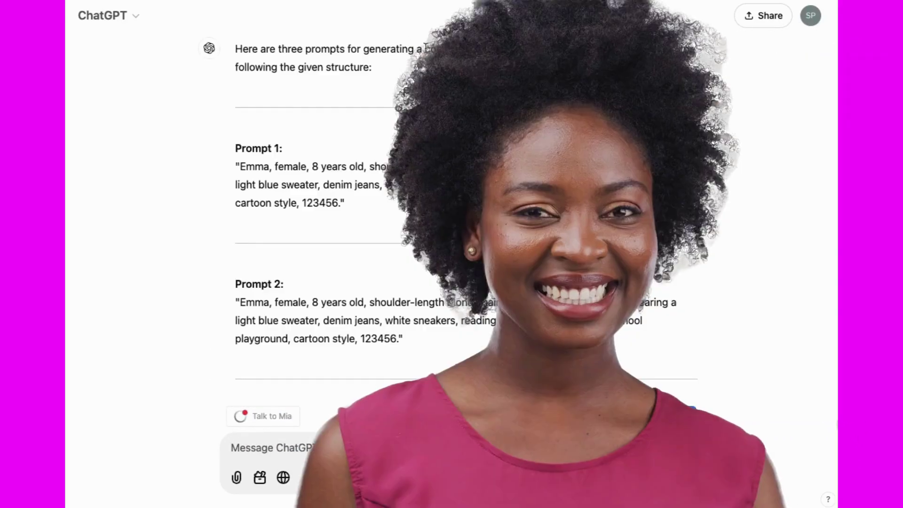
{"action": "scroll", "coordinate": [178, 209], "scroll_direction": "down", "scroll_amount": 1}
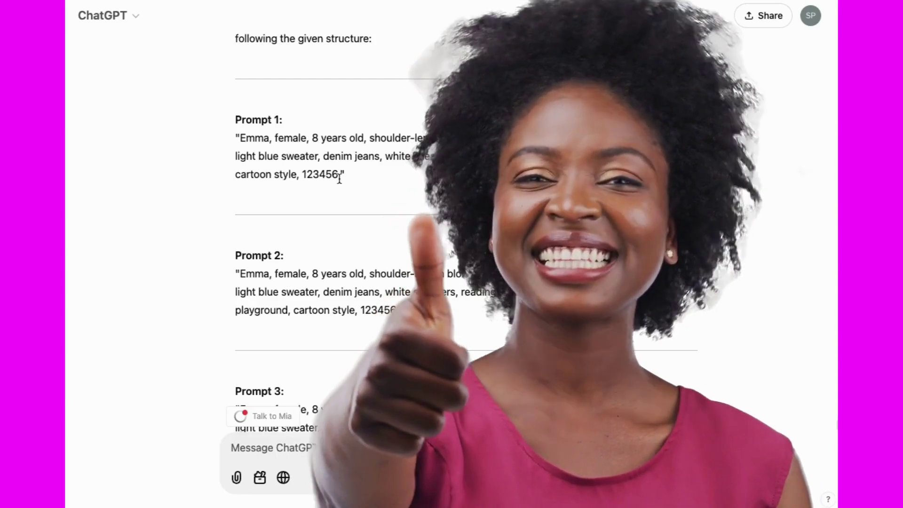
{"action": "scroll", "coordinate": [262, 216], "scroll_direction": "down", "scroll_amount": 1}
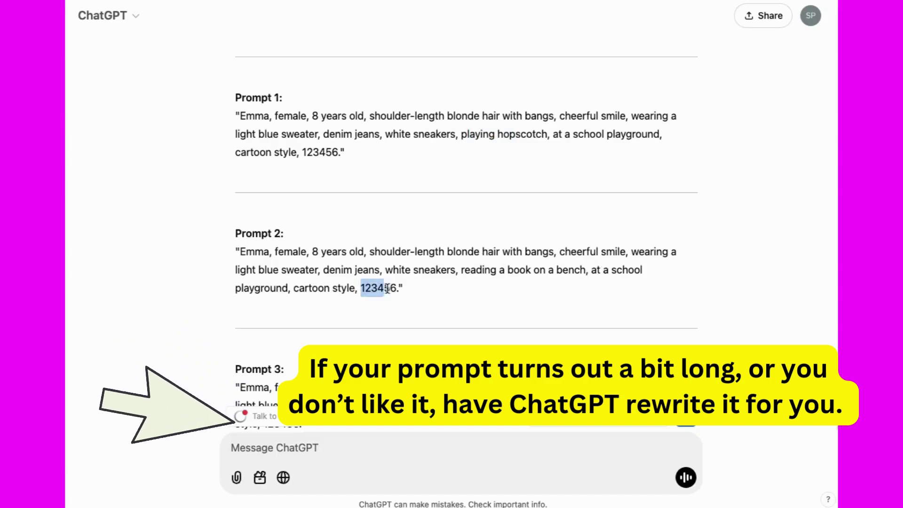
{"action": "left_click_drag", "start_coordinate": [319, 154], "coordinate": [345, 152]}
{"action": "scroll", "coordinate": [393, 281], "scroll_direction": "down", "scroll_amount": 2}
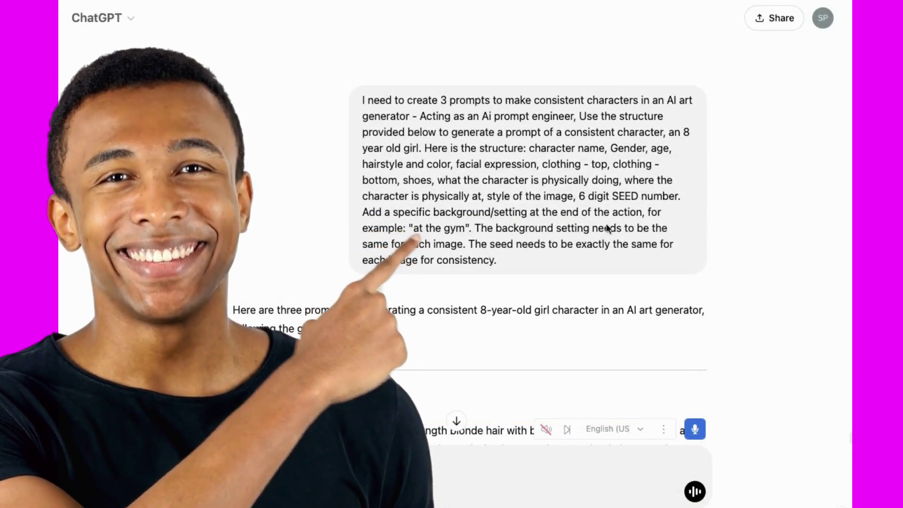
{"action": "scroll", "coordinate": [271, 377], "scroll_direction": "down", "scroll_amount": 4}
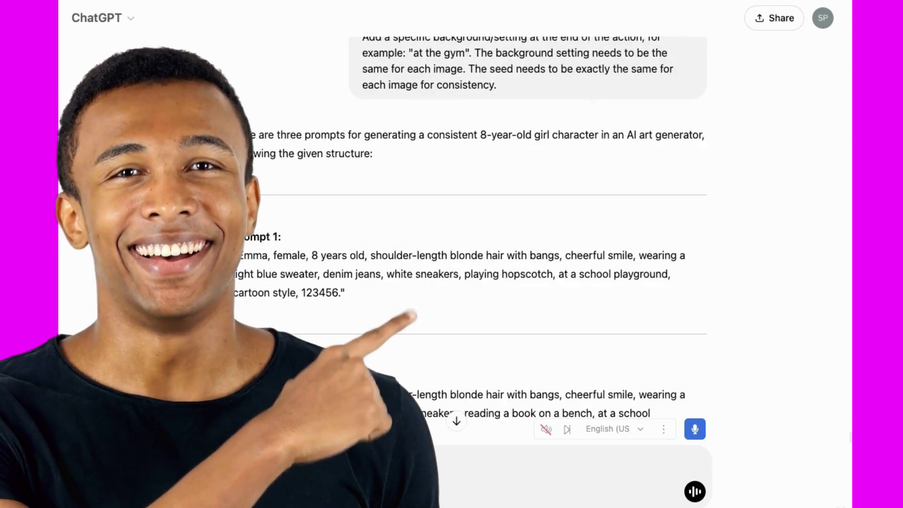
{"action": "scroll", "coordinate": [271, 376], "scroll_direction": "down", "scroll_amount": 3}
{"action": "double_click", "coordinate": [272, 377]}
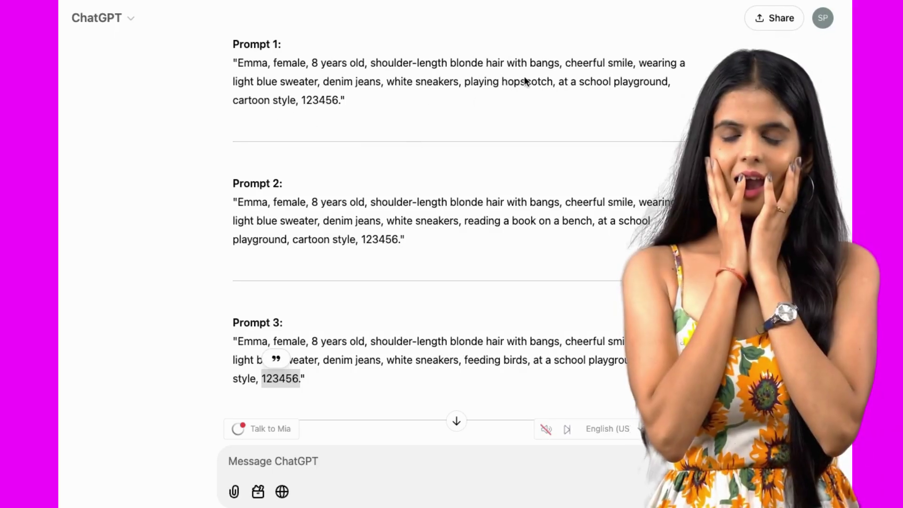
{"action": "left_click_drag", "start_coordinate": [473, 82], "coordinate": [533, 80]}
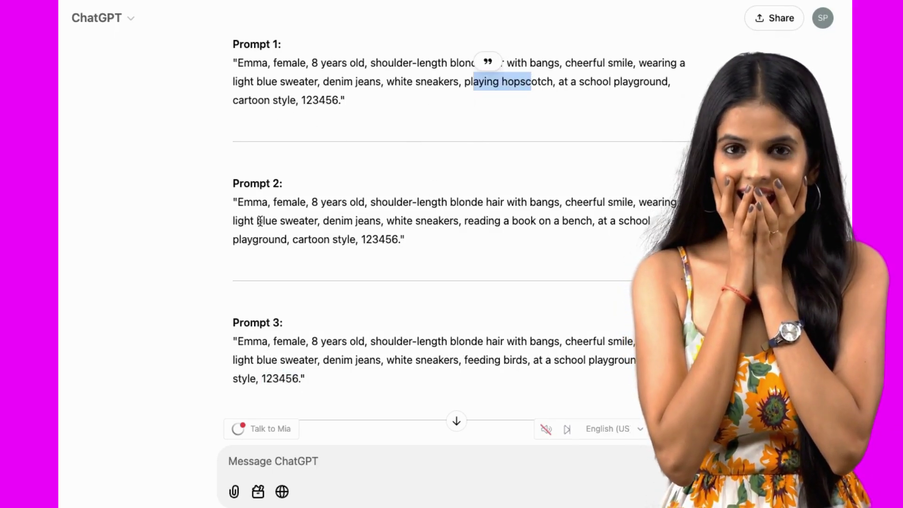
{"action": "left_click_drag", "start_coordinate": [479, 222], "coordinate": [569, 222]}
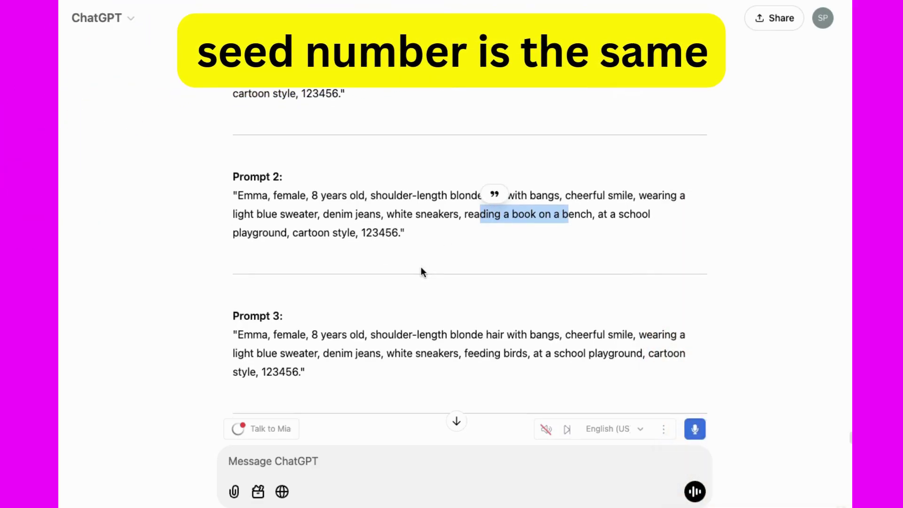
{"action": "scroll", "coordinate": [421, 267], "scroll_direction": "down", "scroll_amount": 2}
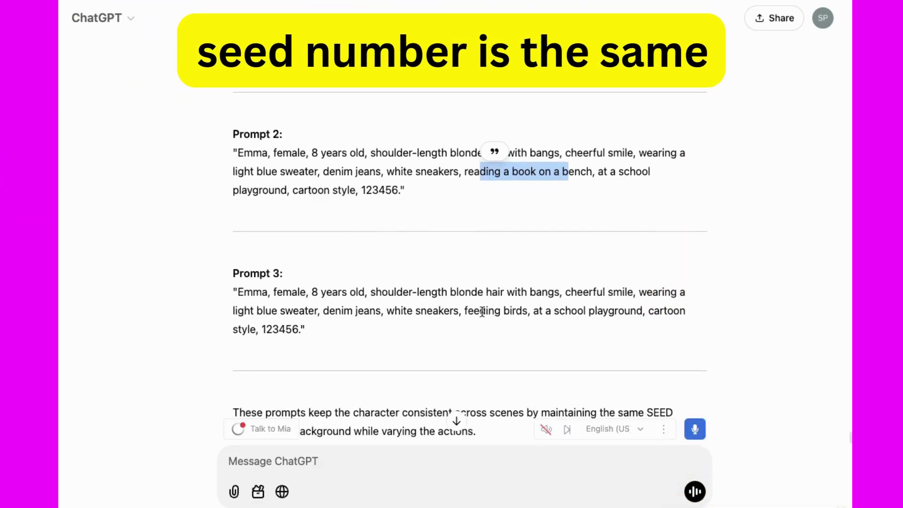
{"action": "left_click_drag", "start_coordinate": [507, 315], "coordinate": [546, 317]}
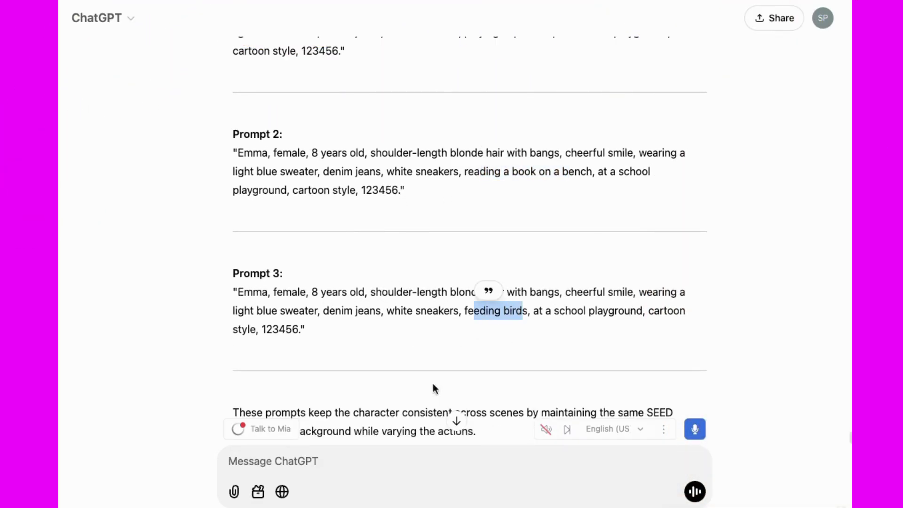
{"action": "scroll", "coordinate": [290, 357], "scroll_direction": "up", "scroll_amount": 5}
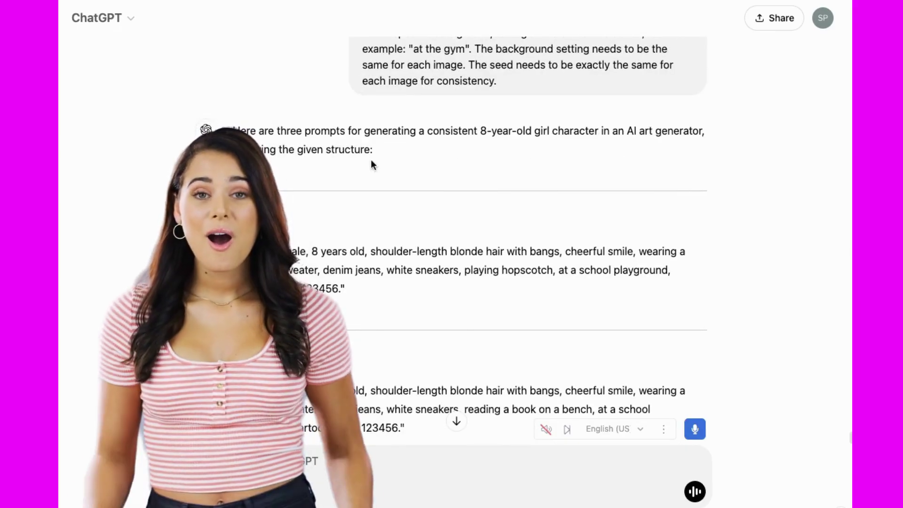
{"action": "left_click_drag", "start_coordinate": [277, 131], "coordinate": [377, 132]}
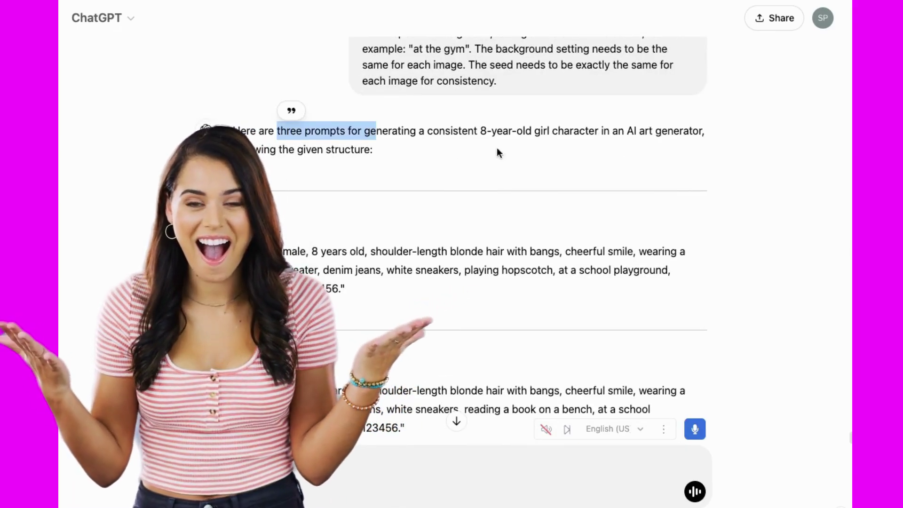
{"action": "scroll", "coordinate": [495, 227], "scroll_direction": "down", "scroll_amount": 2}
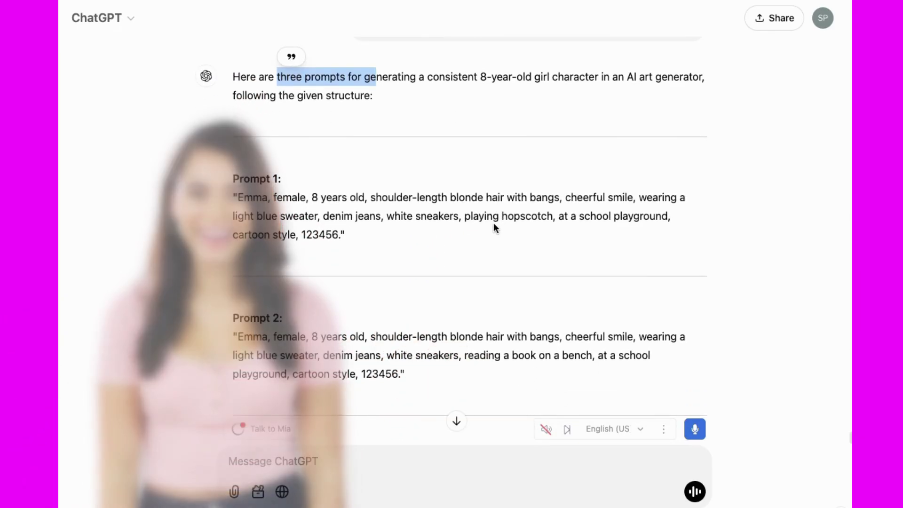
{"action": "scroll", "coordinate": [363, 273], "scroll_direction": "down", "scroll_amount": 3}
{"action": "scroll", "coordinate": [363, 273], "scroll_direction": "up", "scroll_amount": 3}
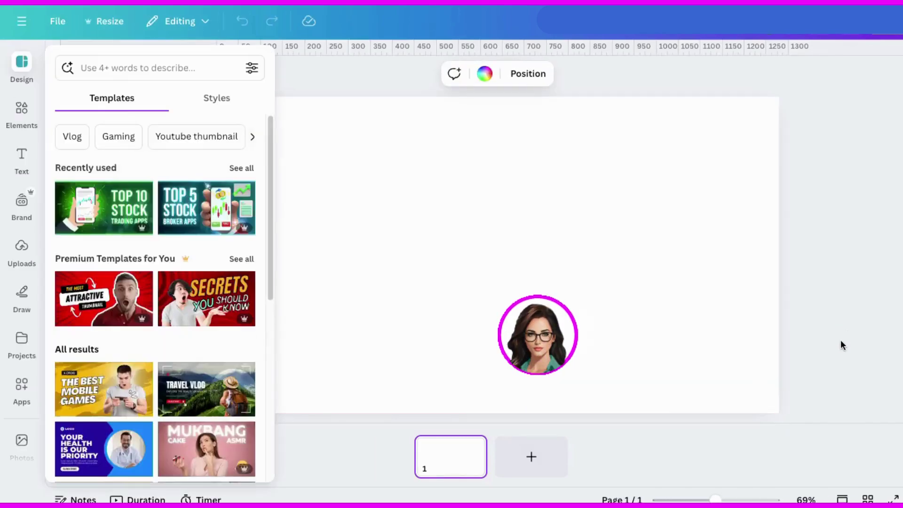
Step: Add blank pages 2 and 3 and open the Magic Media image generator
{"action": "left_click", "coordinate": [528, 458]}
{"action": "left_click", "coordinate": [559, 460]}
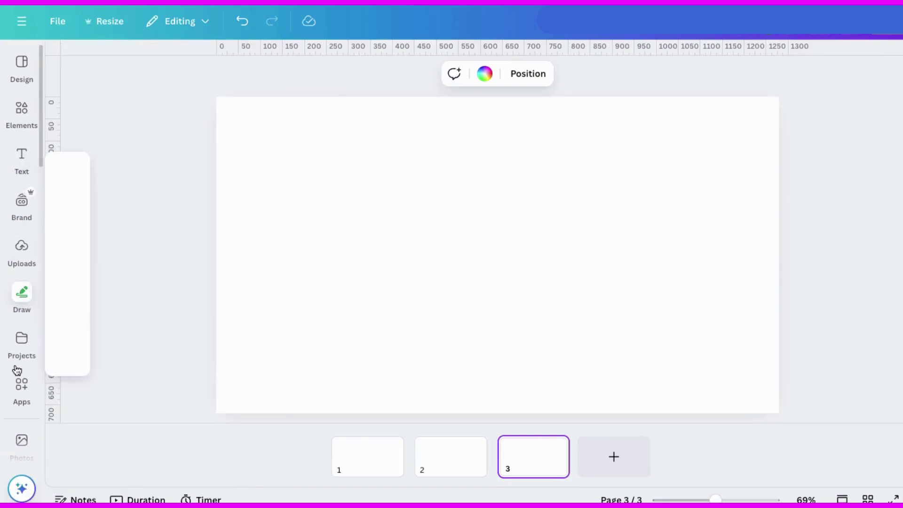
{"action": "scroll", "coordinate": [17, 367], "scroll_direction": "down", "scroll_amount": 2}
{"action": "scroll", "coordinate": [16, 367], "scroll_direction": "down", "scroll_amount": 4}
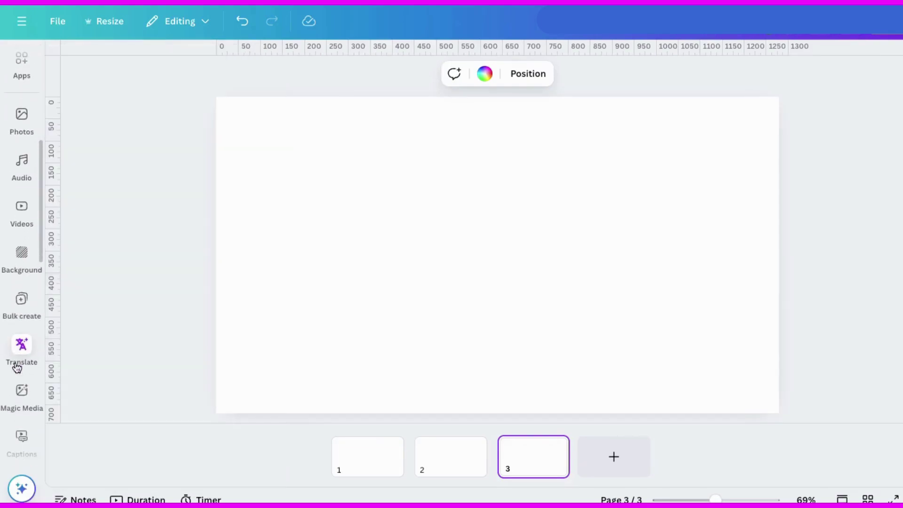
{"action": "left_click", "coordinate": [20, 394]}
{"action": "left_click", "coordinate": [20, 393]}
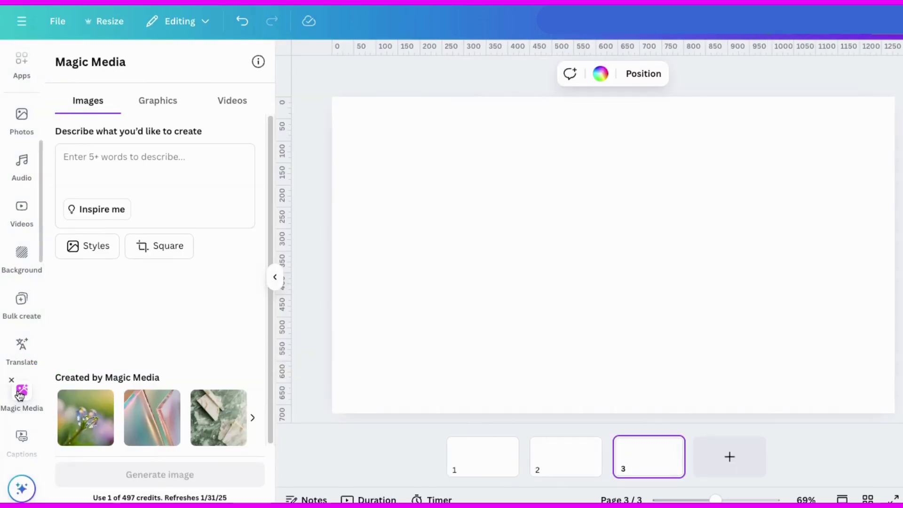
Step: Choose the Landscape image shape, then copy Prompt 1 from the ChatGPT reply
{"action": "left_click", "coordinate": [91, 252]}
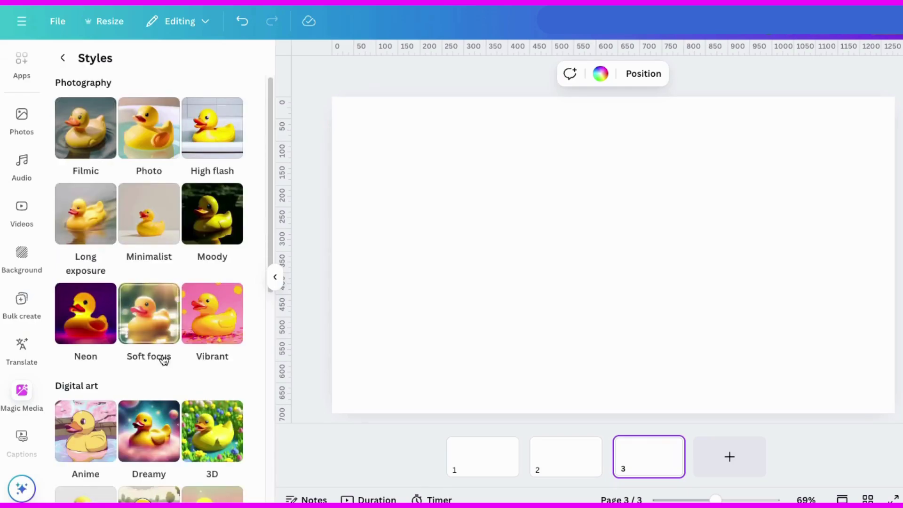
{"action": "scroll", "coordinate": [158, 386], "scroll_direction": "down", "scroll_amount": 12}
{"action": "scroll", "coordinate": [166, 407], "scroll_direction": "up", "scroll_amount": 6}
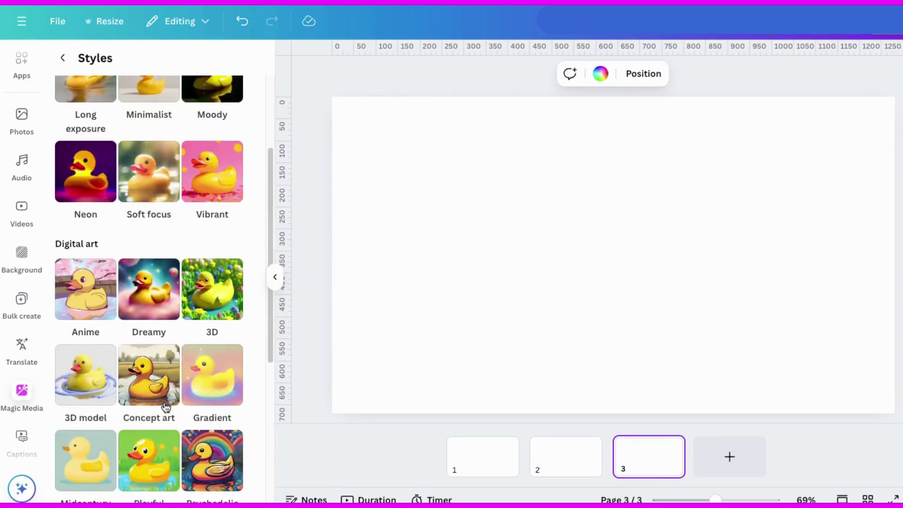
{"action": "scroll", "coordinate": [166, 408], "scroll_direction": "up", "scroll_amount": 3}
{"action": "left_click", "coordinate": [64, 60]}
{"action": "left_click", "coordinate": [161, 252]}
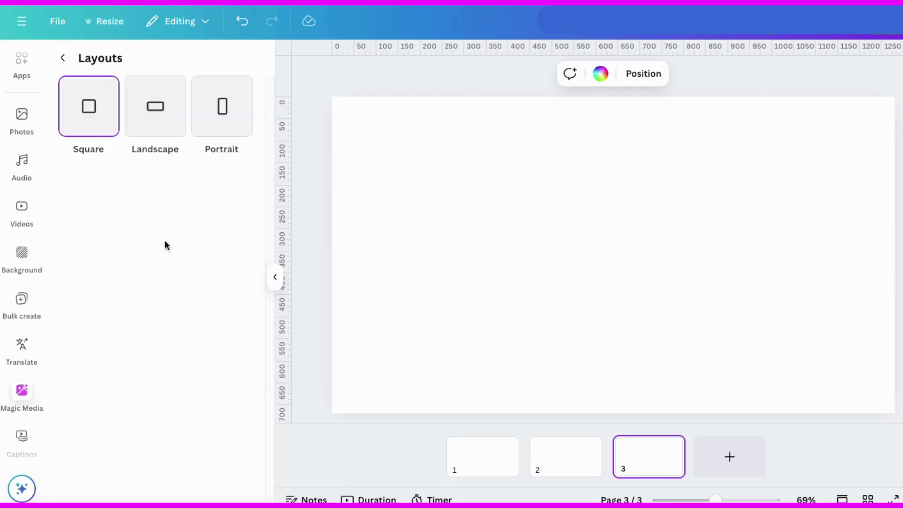
{"action": "left_click", "coordinate": [160, 109]}
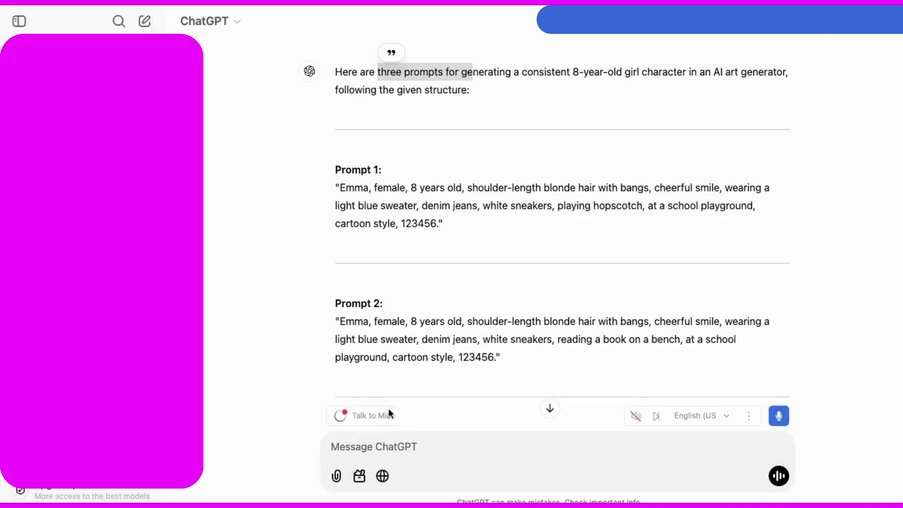
{"action": "left_click_drag", "start_coordinate": [340, 186], "coordinate": [440, 231]}
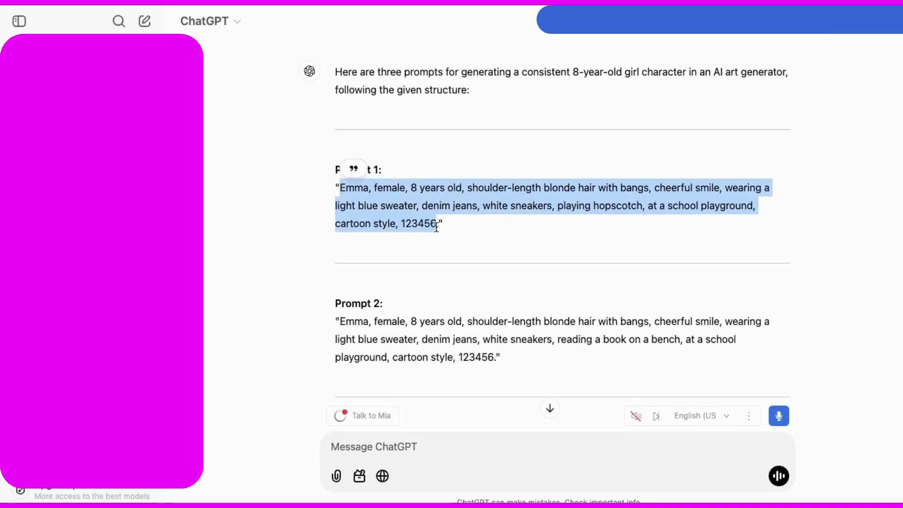
{"action": "key", "text": "super+Tab"}
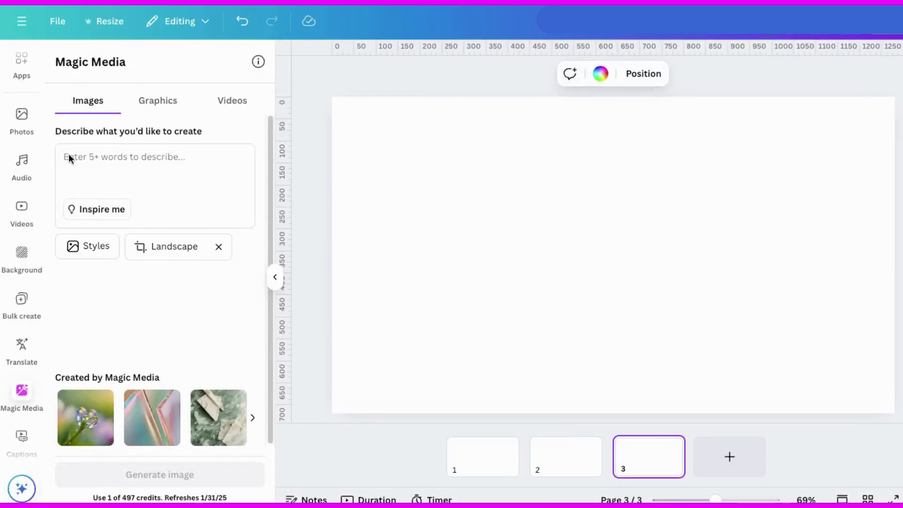
Step: Paste Prompt 1, pick the Playful style, and generate the hopscotch images
{"action": "key", "text": "ctrl+v"}
{"action": "scroll", "coordinate": [143, 179], "scroll_direction": "up", "scroll_amount": 3}
{"action": "scroll", "coordinate": [144, 178], "scroll_direction": "down", "scroll_amount": 4}
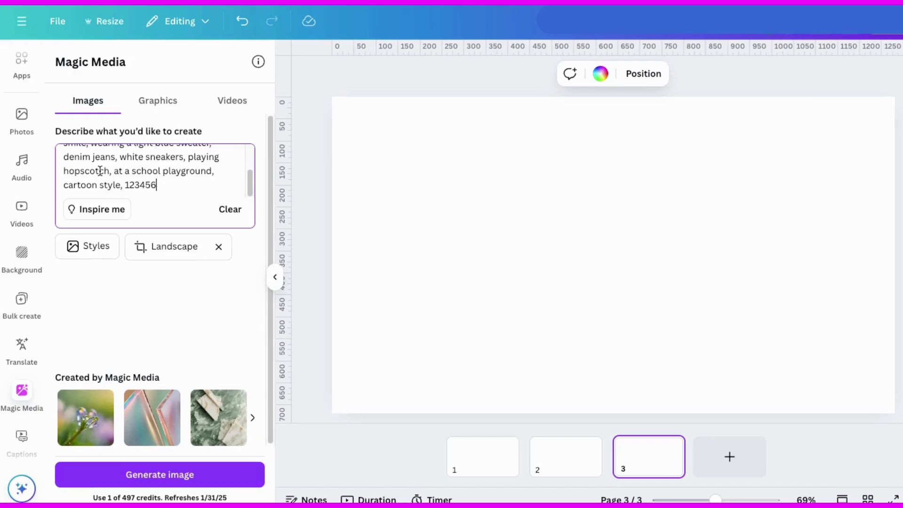
{"action": "left_click", "coordinate": [92, 254]}
{"action": "scroll", "coordinate": [242, 285], "scroll_direction": "down", "scroll_amount": 5}
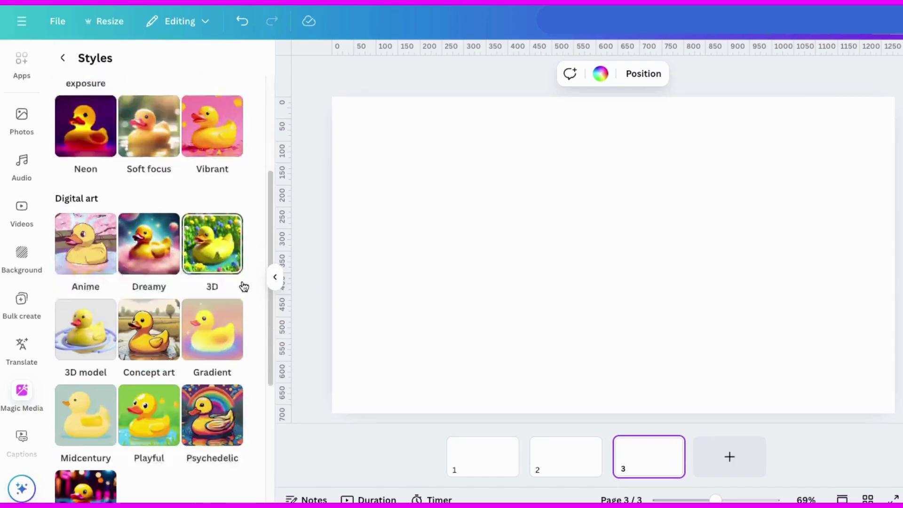
{"action": "scroll", "coordinate": [243, 289], "scroll_direction": "down", "scroll_amount": 1}
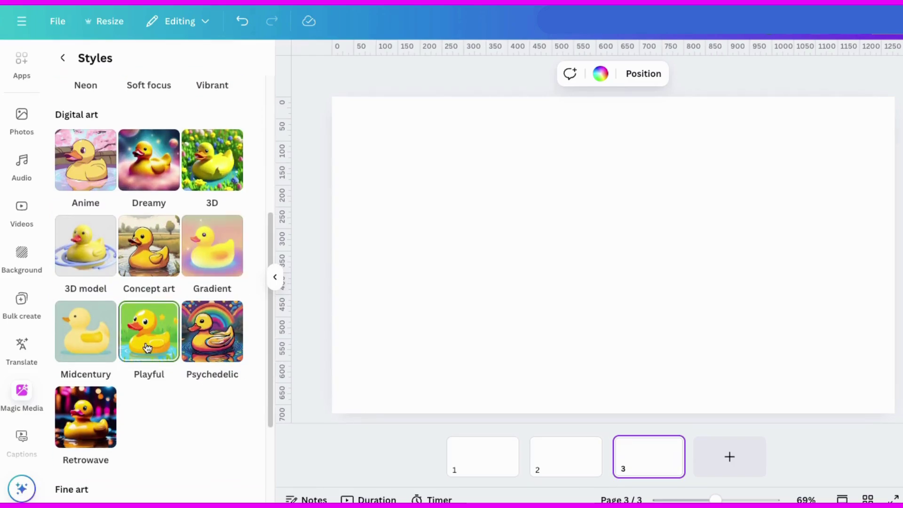
{"action": "left_click", "coordinate": [140, 346]}
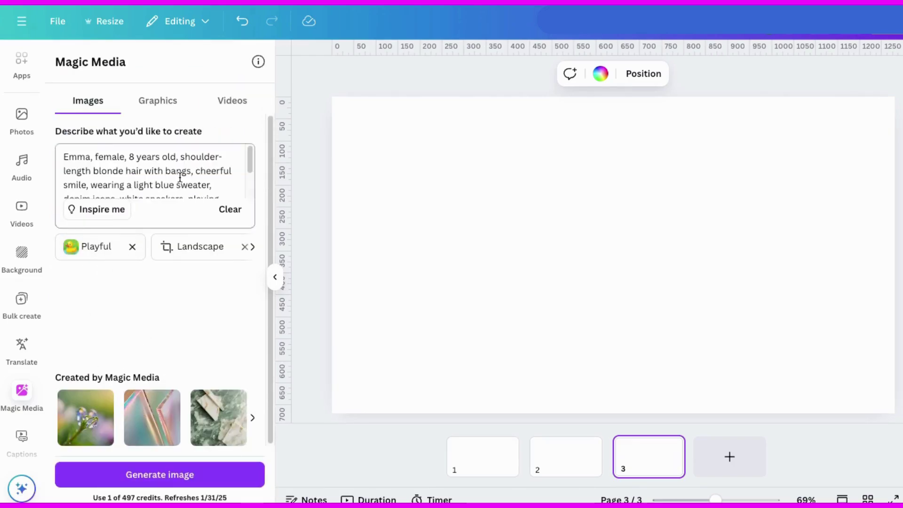
{"action": "left_click", "coordinate": [152, 476]}
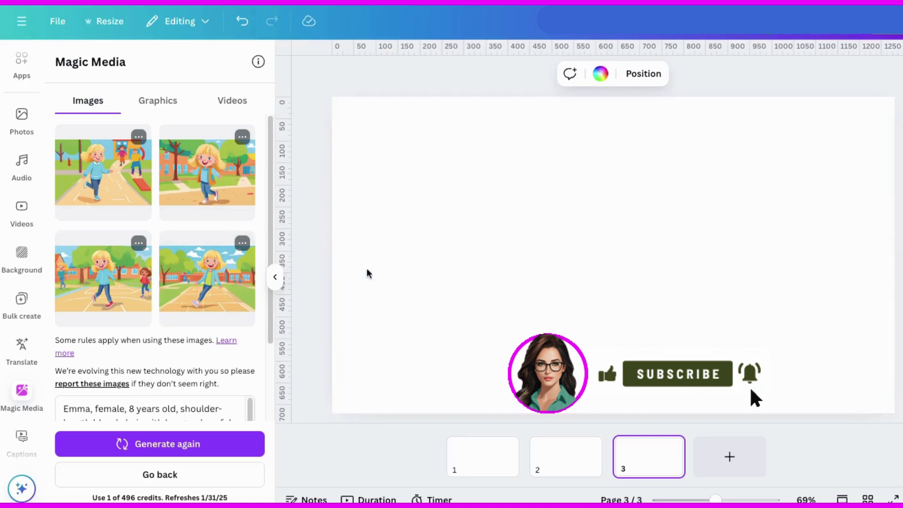
Step: Place the four generated hopscotch images on pages 1 through 4
{"action": "left_click", "coordinate": [101, 169]}
{"action": "left_click", "coordinate": [572, 465]}
{"action": "left_click", "coordinate": [207, 172]}
{"action": "left_click", "coordinate": [645, 465]}
{"action": "left_click", "coordinate": [103, 278]}
{"action": "left_click", "coordinate": [730, 457]}
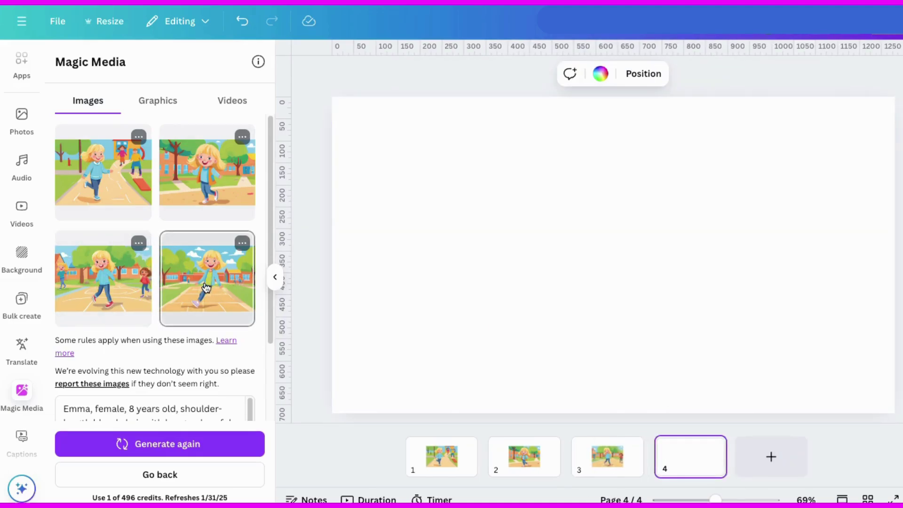
{"action": "left_click", "coordinate": [206, 288]}
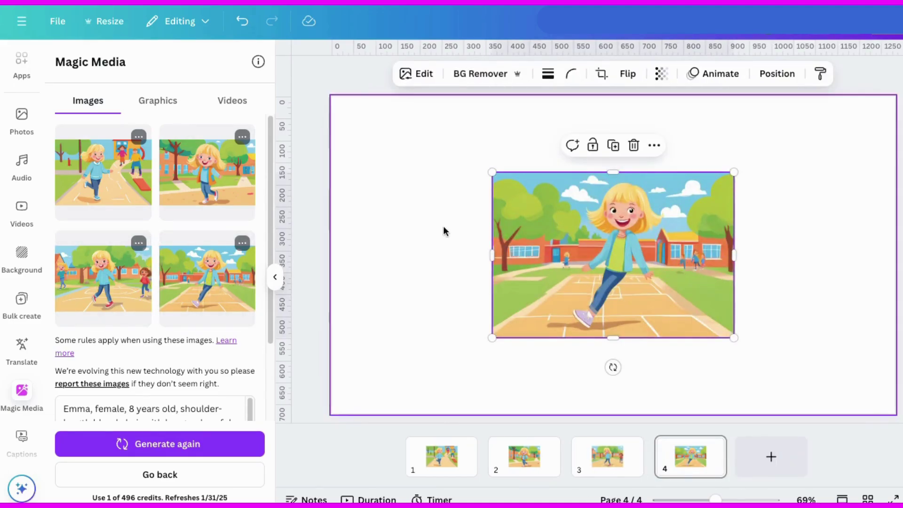
Step: Set the images on pages 4 and 3 as full-page backgrounds
{"action": "left_click", "coordinate": [653, 146]}
{"action": "left_click", "coordinate": [697, 487]}
{"action": "left_click", "coordinate": [607, 464]}
{"action": "left_click", "coordinate": [638, 261]}
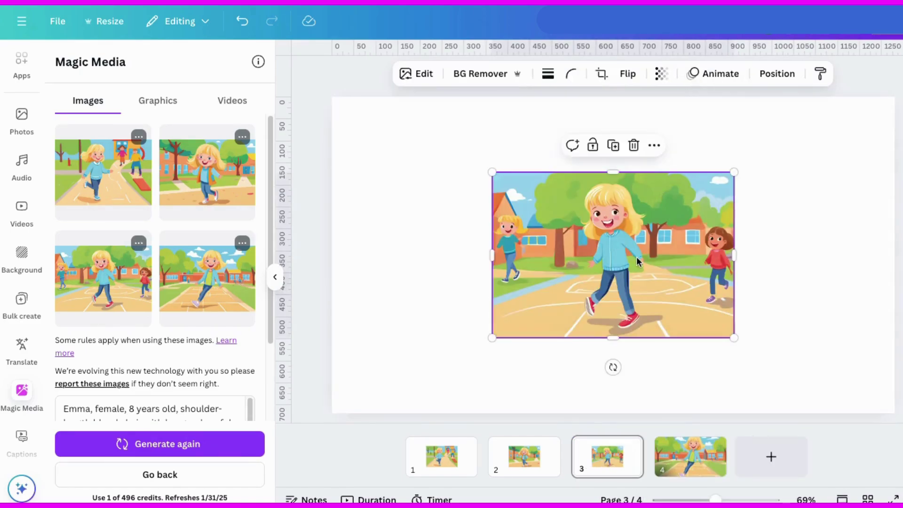
{"action": "left_click", "coordinate": [654, 145]}
{"action": "left_click", "coordinate": [696, 490]}
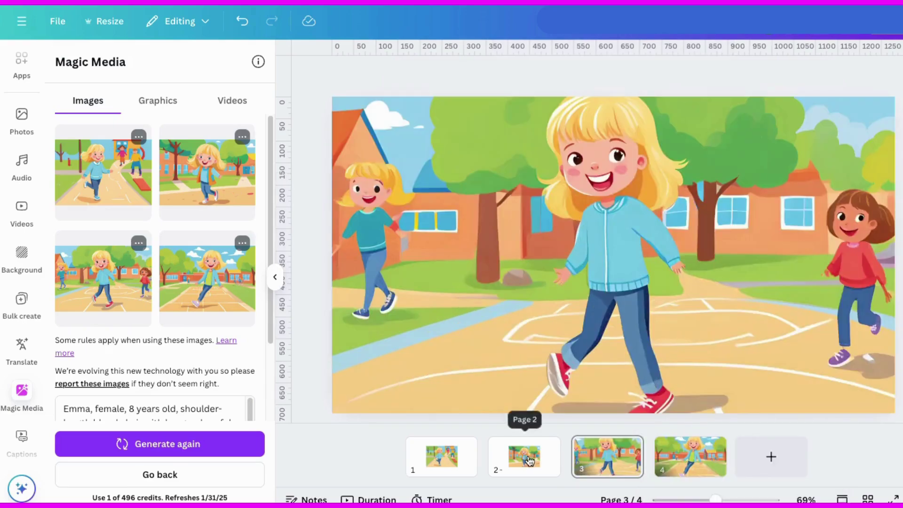
Step: Set the images on pages 2 and 1 as full-page backgrounds
{"action": "left_click", "coordinate": [524, 455]}
{"action": "left_click", "coordinate": [642, 197]}
{"action": "left_click", "coordinate": [653, 146]}
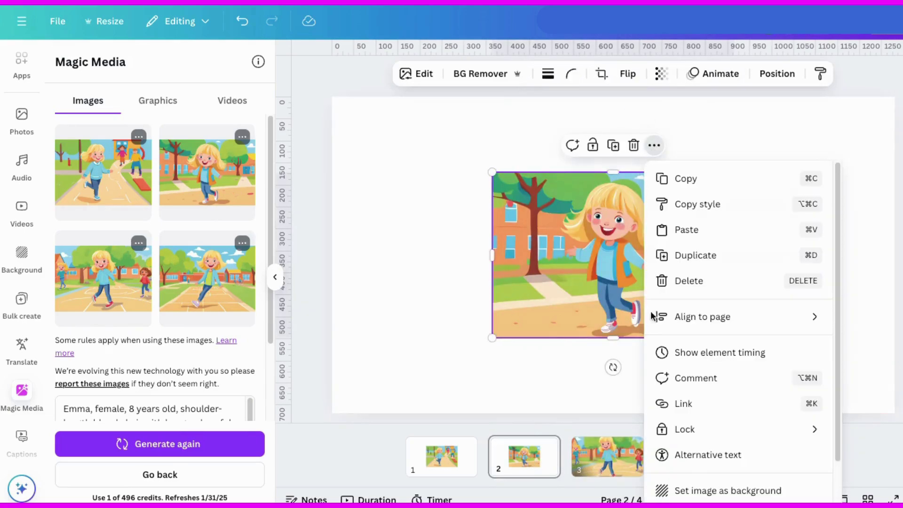
{"action": "left_click", "coordinate": [686, 489]}
{"action": "left_click", "coordinate": [441, 455]}
{"action": "left_click", "coordinate": [611, 217]}
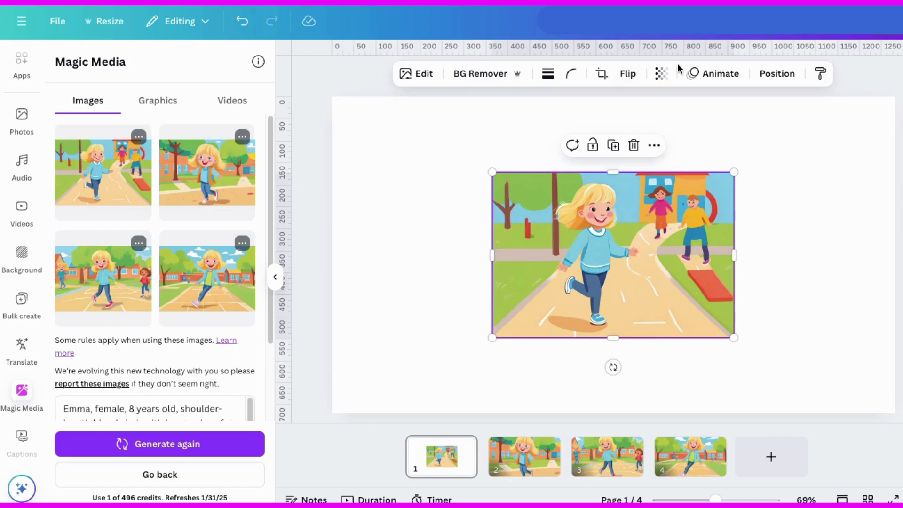
{"action": "left_click", "coordinate": [654, 145]}
{"action": "left_click", "coordinate": [700, 490]}
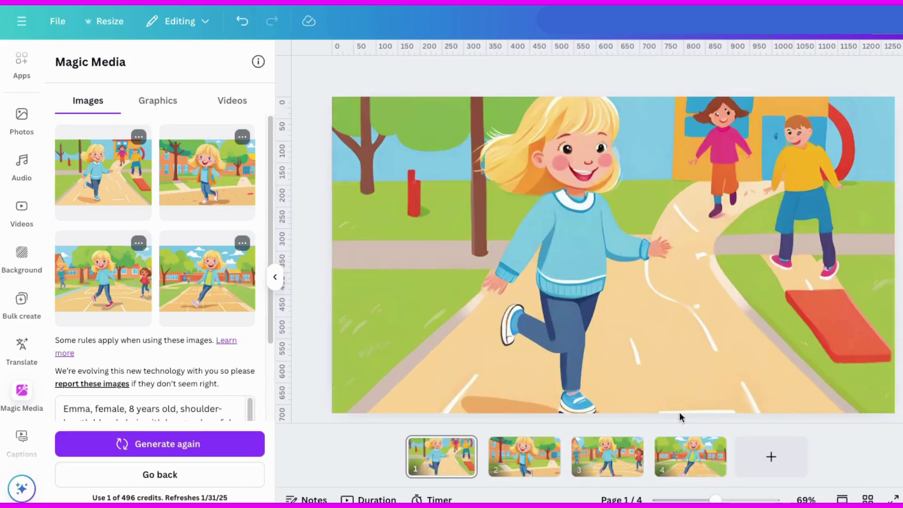
Step: Add four blank pages, numbered 5 through 8
{"action": "left_click", "coordinate": [520, 476]}
{"action": "left_click", "coordinate": [789, 466]}
{"action": "left_click", "coordinate": [789, 466]}
{"action": "left_click", "coordinate": [852, 460]}
{"action": "left_click", "coordinate": [877, 462]}
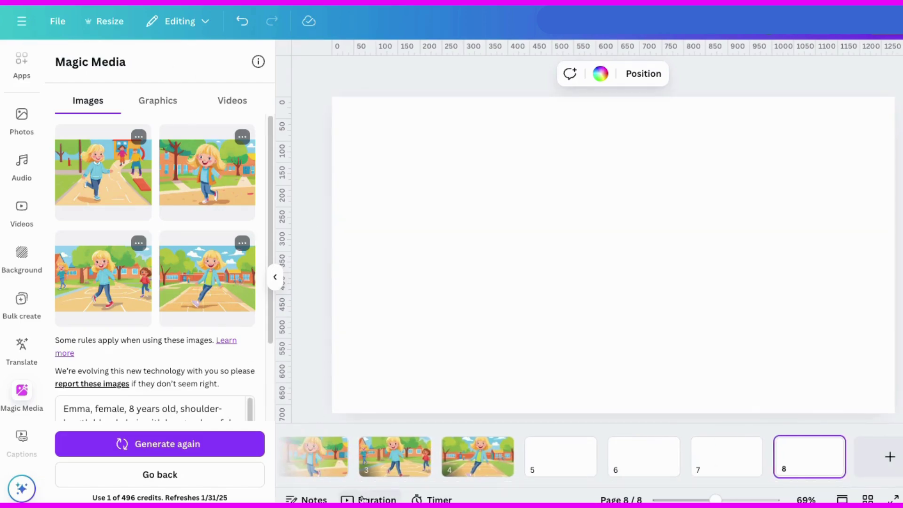
Step: Copy Prompt 2 from ChatGPT and bring Canva's image description box into view
{"action": "key", "text": "super+Tab"}
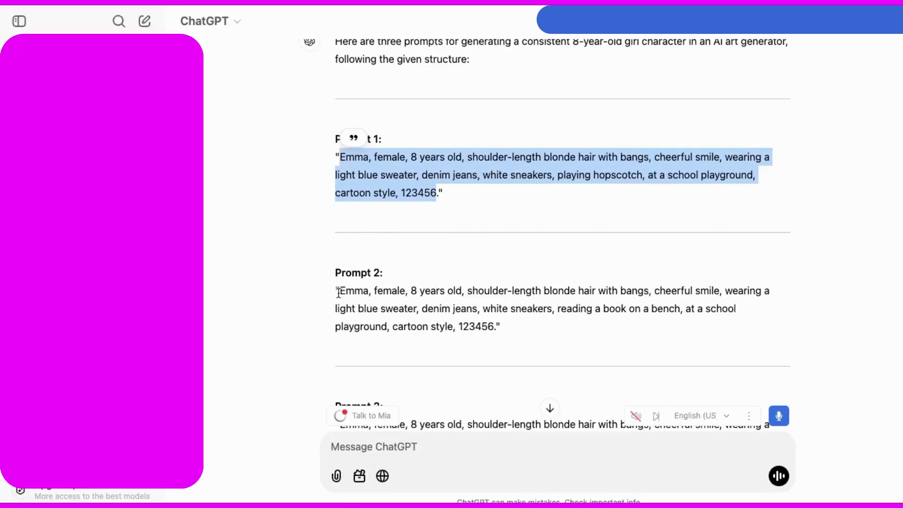
{"action": "left_click_drag", "start_coordinate": [340, 290], "coordinate": [475, 320]}
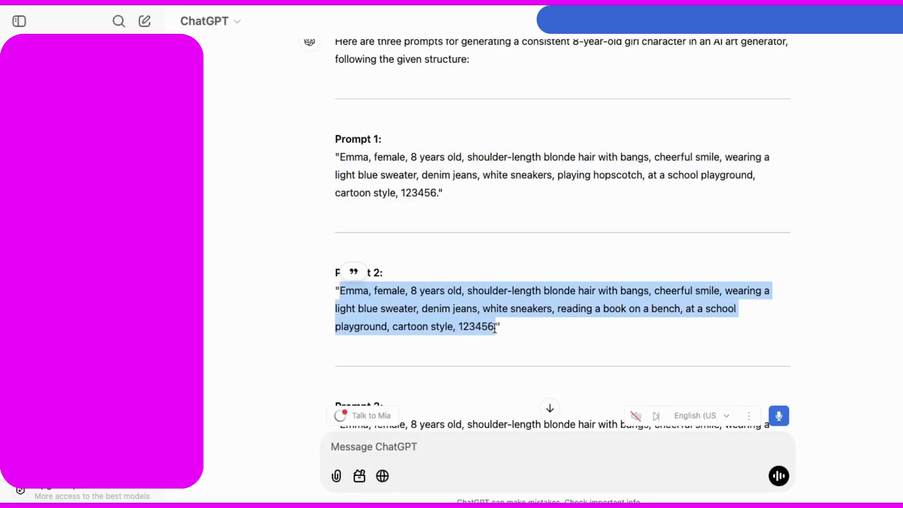
{"action": "key", "text": "super+Tab"}
{"action": "left_click", "coordinate": [149, 374]}
{"action": "scroll", "coordinate": [228, 359], "scroll_direction": "down", "scroll_amount": 2}
Step: Replace the hopscotch prompt with Prompt 2 and generate the bench-reading images
{"action": "left_click", "coordinate": [230, 361]}
{"action": "left_click", "coordinate": [169, 318]}
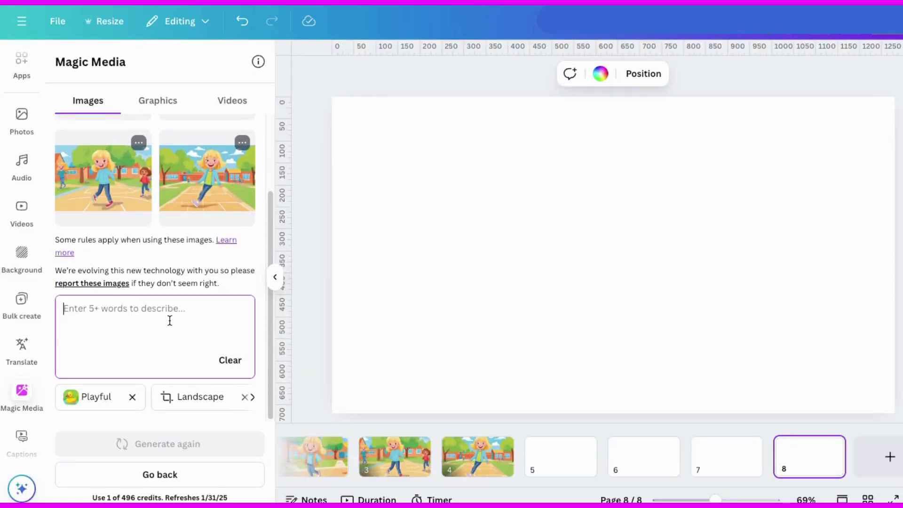
{"action": "key", "text": "ctrl+v"}
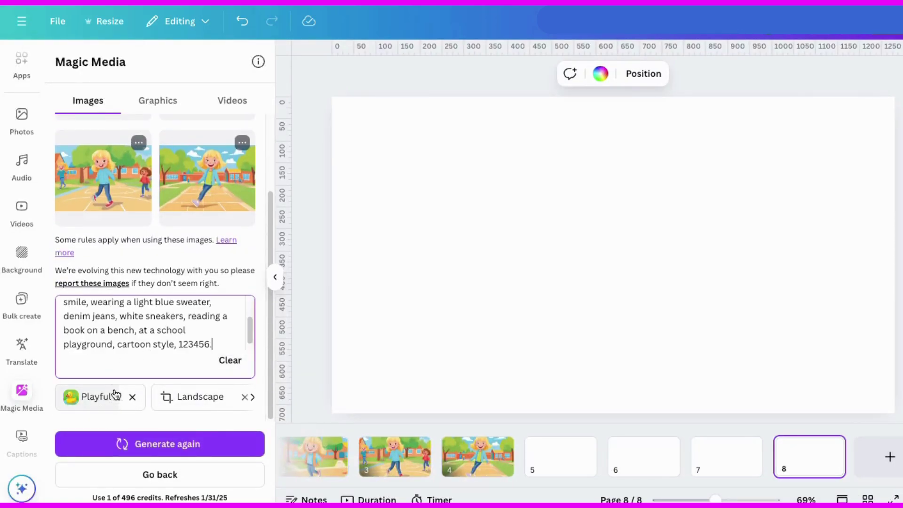
{"action": "left_click", "coordinate": [160, 443]}
Step: Set the first two bench-reading images as backgrounds on pages 5 and 6
{"action": "left_click", "coordinate": [544, 463]}
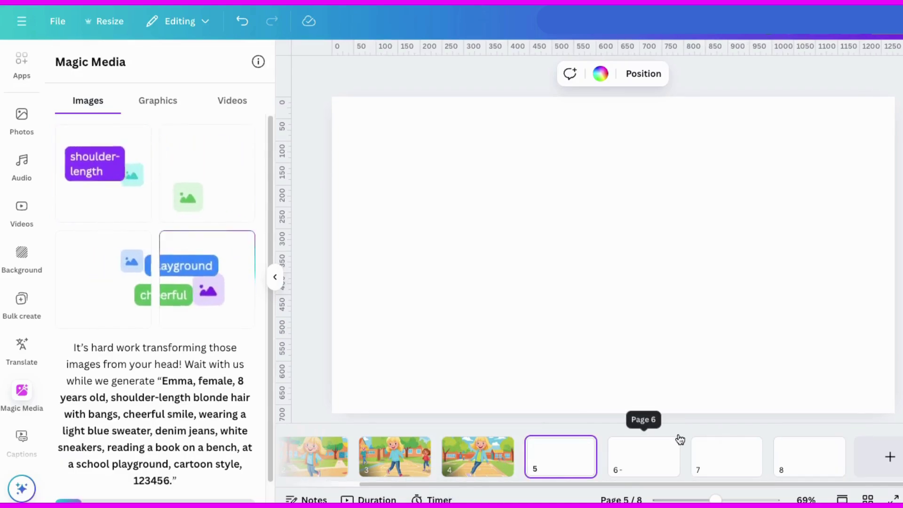
{"action": "left_click", "coordinate": [113, 190]}
{"action": "left_click", "coordinate": [654, 145]}
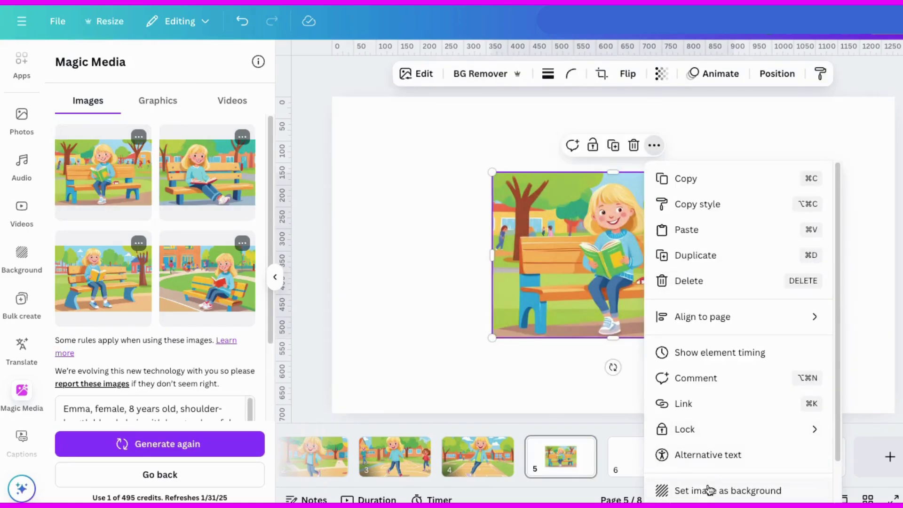
{"action": "left_click", "coordinate": [708, 488]}
{"action": "scroll", "coordinate": [567, 342], "scroll_direction": "down", "scroll_amount": 3}
{"action": "left_click", "coordinate": [207, 171]}
{"action": "left_click", "coordinate": [654, 145]}
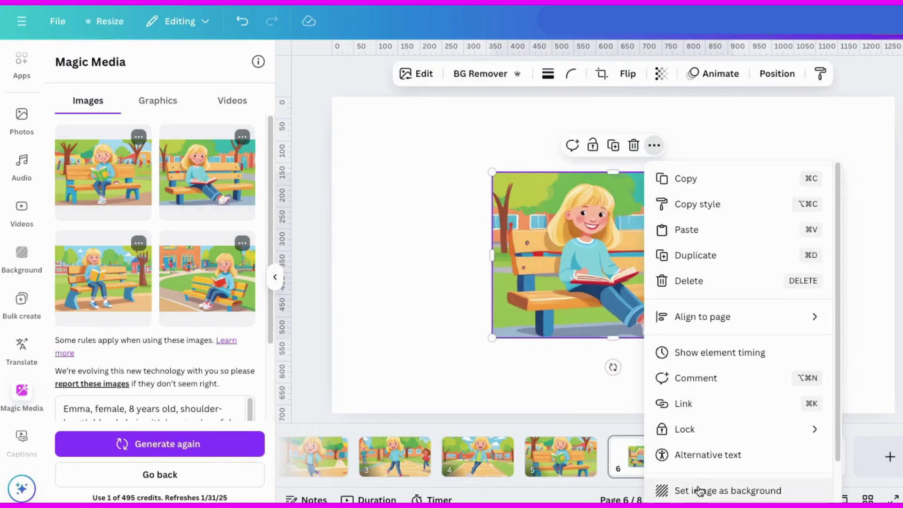
{"action": "left_click", "coordinate": [699, 490]}
Step: Set the third and fourth bench images as backgrounds on pages 7 and 8
{"action": "left_click", "coordinate": [732, 439]}
{"action": "left_click", "coordinate": [103, 278]}
{"action": "left_click", "coordinate": [633, 145]}
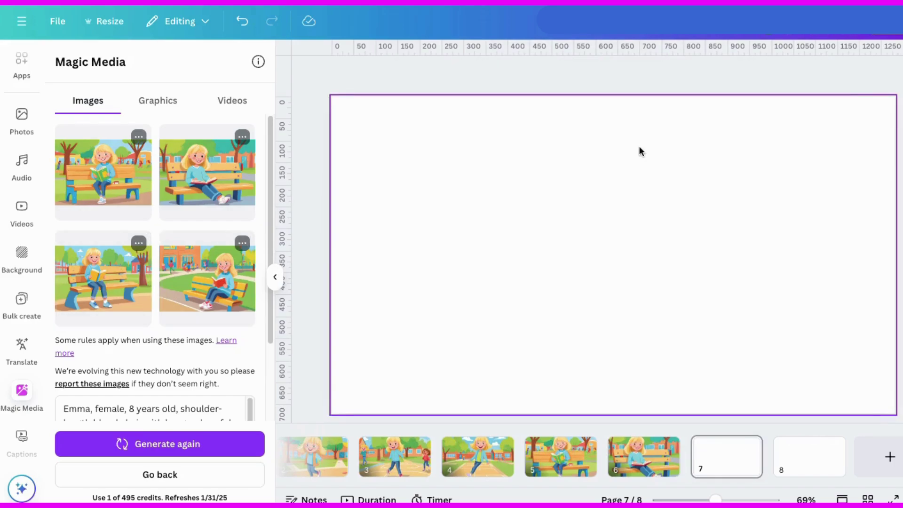
{"action": "left_click", "coordinate": [103, 277]}
{"action": "left_click", "coordinate": [654, 145]}
{"action": "left_click", "coordinate": [705, 490]}
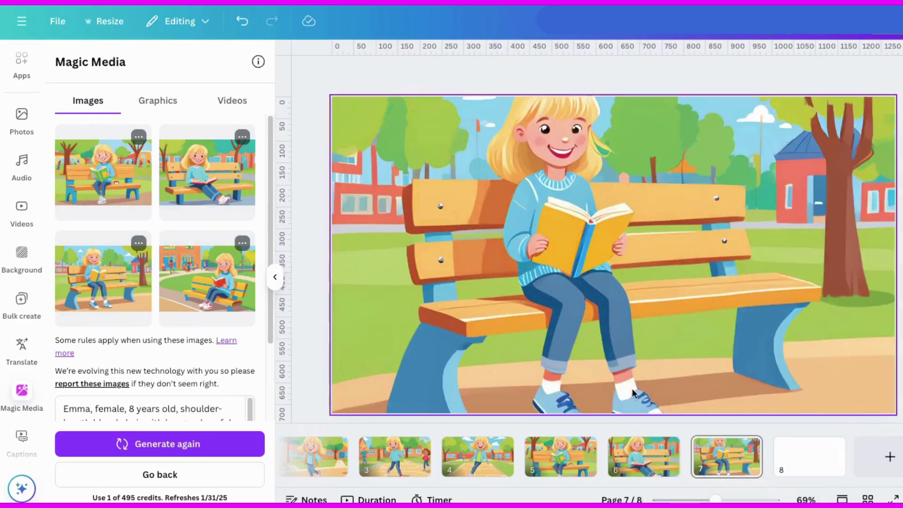
{"action": "left_click", "coordinate": [799, 451]}
{"action": "left_click", "coordinate": [207, 278]}
{"action": "left_click", "coordinate": [654, 144]}
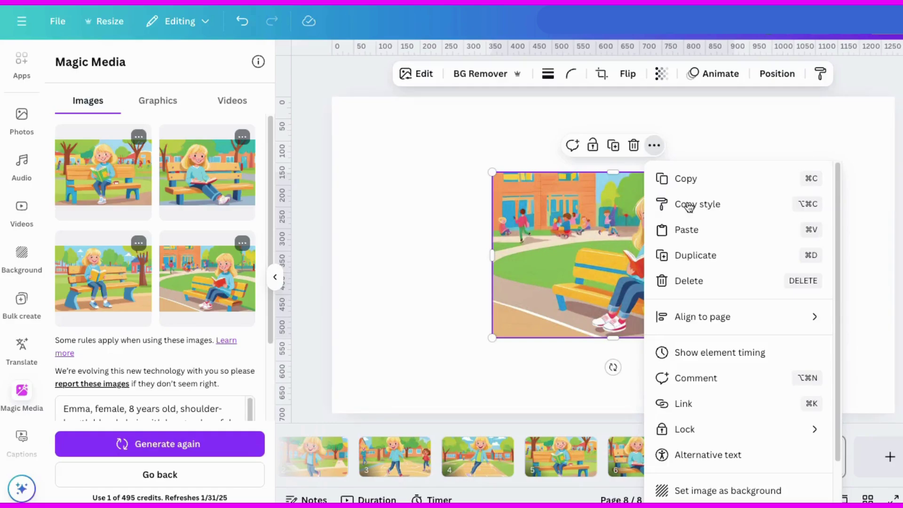
{"action": "left_click", "coordinate": [706, 491]}
Step: Review pages 7, 6 and 5, then select the feeding-birds Prompt 3 in ChatGPT
{"action": "left_click", "coordinate": [723, 450]}
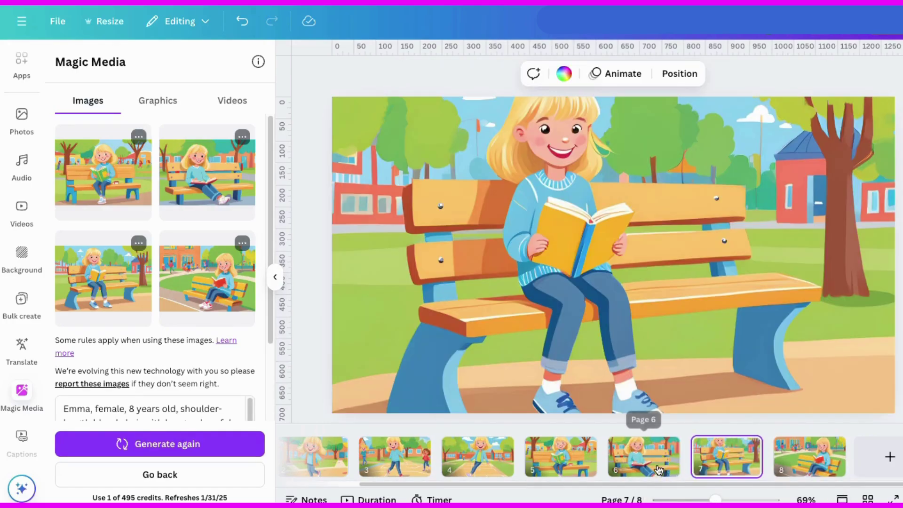
{"action": "left_click", "coordinate": [660, 470]}
{"action": "left_click", "coordinate": [561, 458]}
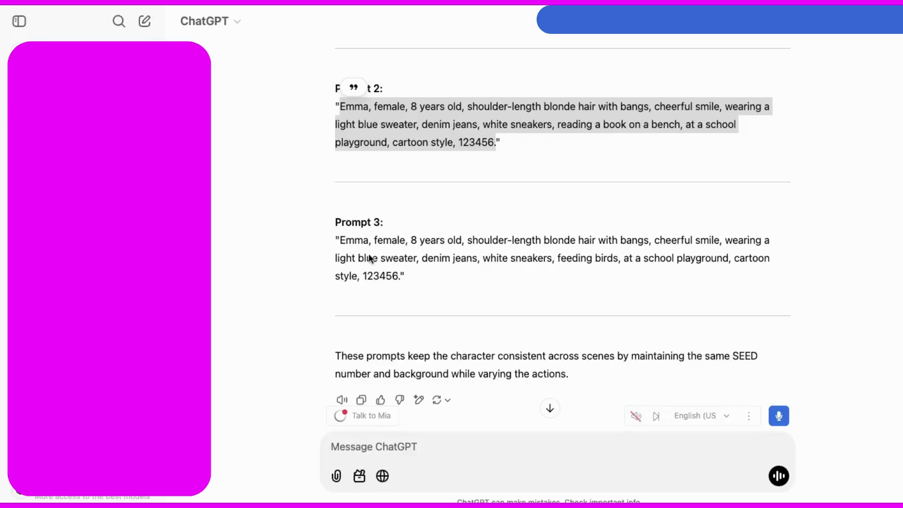
{"action": "left_click", "coordinate": [369, 258]}
{"action": "left_click_drag", "start_coordinate": [340, 240], "coordinate": [400, 277]}
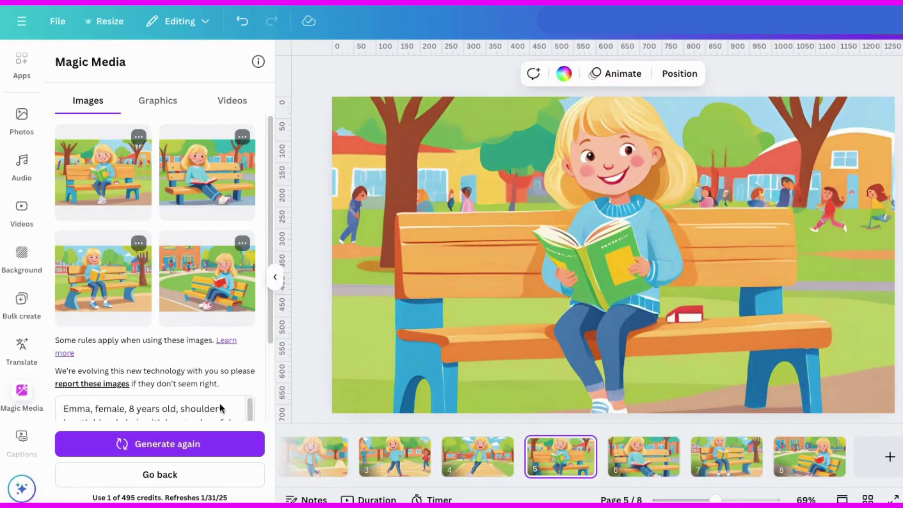
{"action": "left_click", "coordinate": [219, 403]}
Step: Paste the feeding-birds prompt, generate images, and add blank pages 9–12
{"action": "left_click", "coordinate": [229, 360]}
{"action": "left_click", "coordinate": [117, 325]}
{"action": "key", "text": "ctrl+v"}
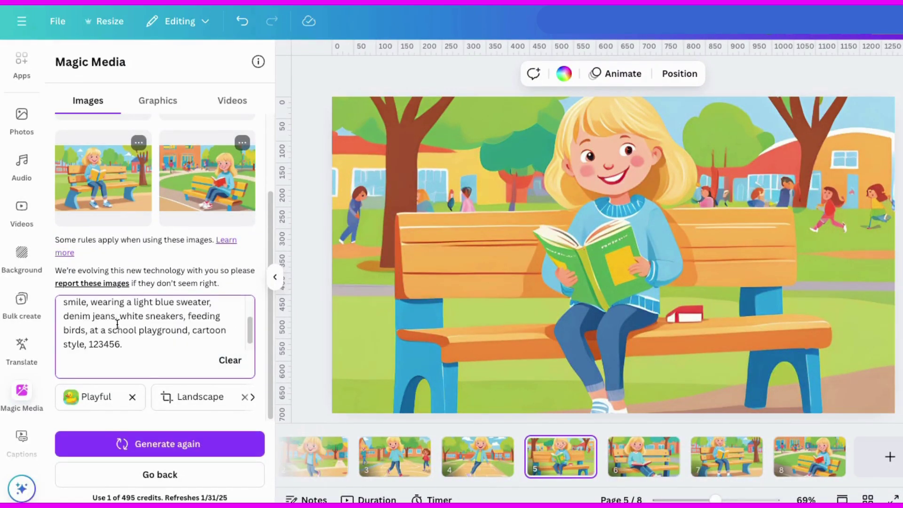
{"action": "left_click", "coordinate": [220, 449]}
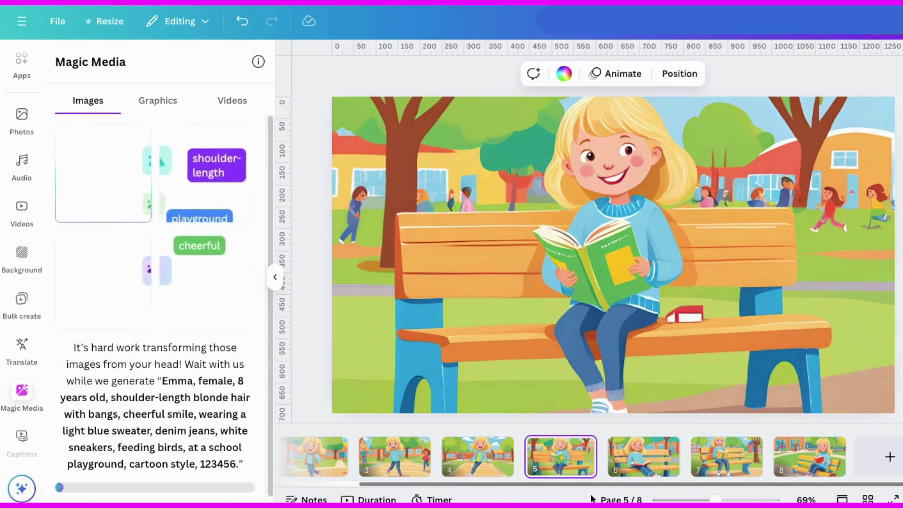
{"action": "left_click", "coordinate": [889, 456]}
{"action": "left_click", "coordinate": [865, 461]}
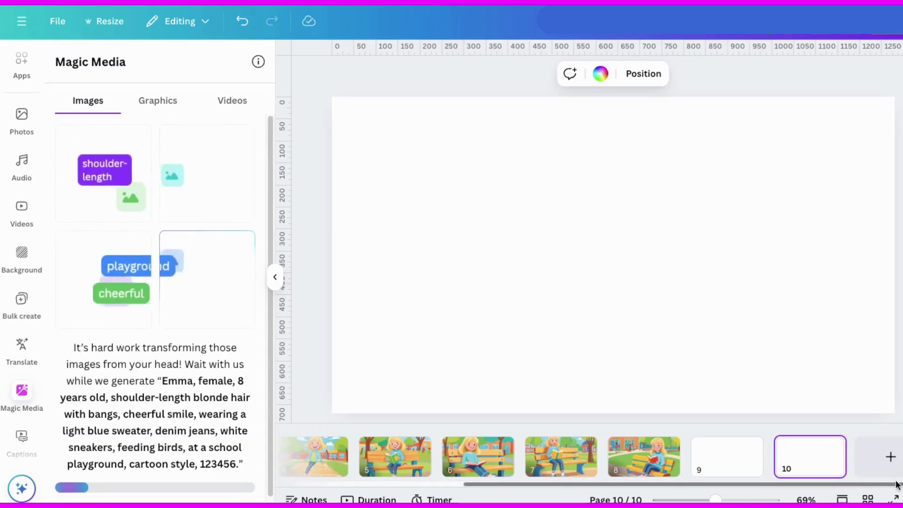
{"action": "left_click", "coordinate": [888, 456]}
{"action": "left_click", "coordinate": [889, 456]}
Step: Set the first two feeding-birds images as backgrounds on pages 9 and 10
{"action": "left_click", "coordinate": [541, 467]}
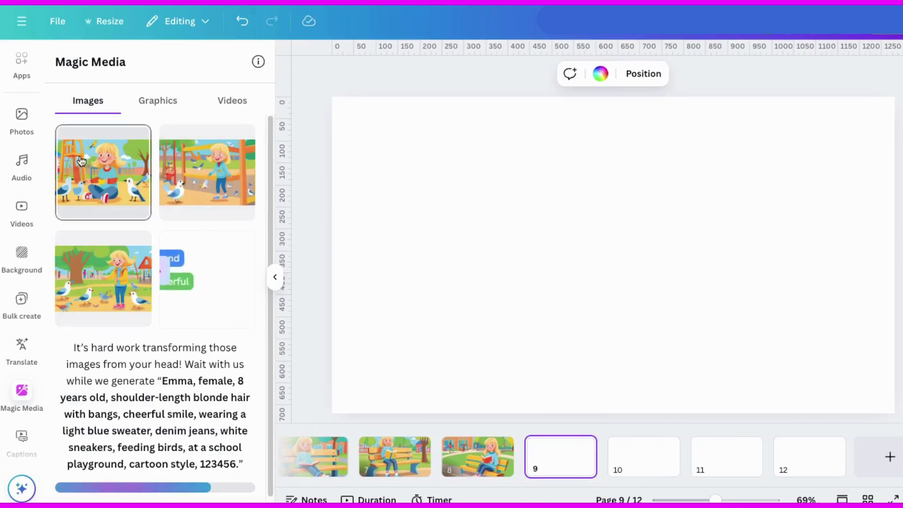
{"action": "left_click", "coordinate": [103, 172]}
{"action": "left_click", "coordinate": [653, 146]}
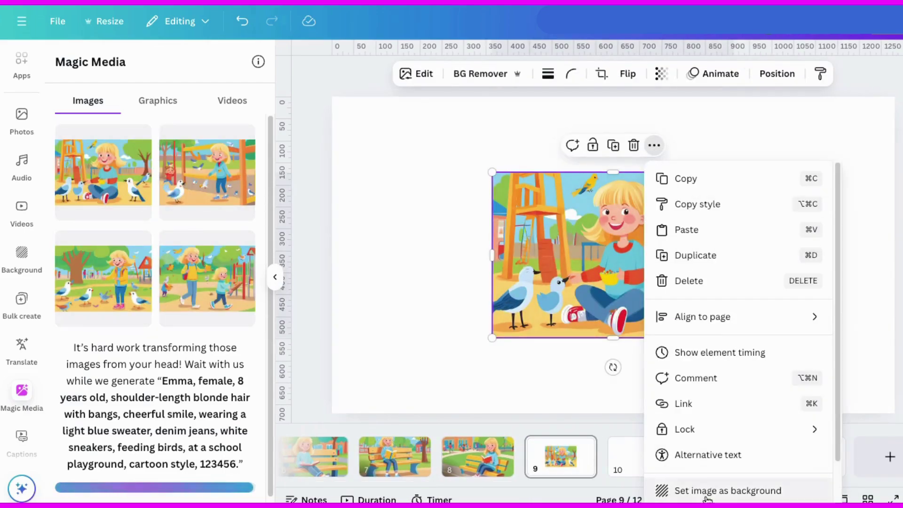
{"action": "left_click", "coordinate": [715, 490]}
{"action": "left_click", "coordinate": [644, 456]}
{"action": "left_click", "coordinate": [207, 172]}
{"action": "left_click", "coordinate": [653, 145]}
{"action": "left_click", "coordinate": [719, 490]}
Step: Set the last two feeding-birds images as backgrounds on pages 11 and 12
{"action": "left_click", "coordinate": [727, 456]}
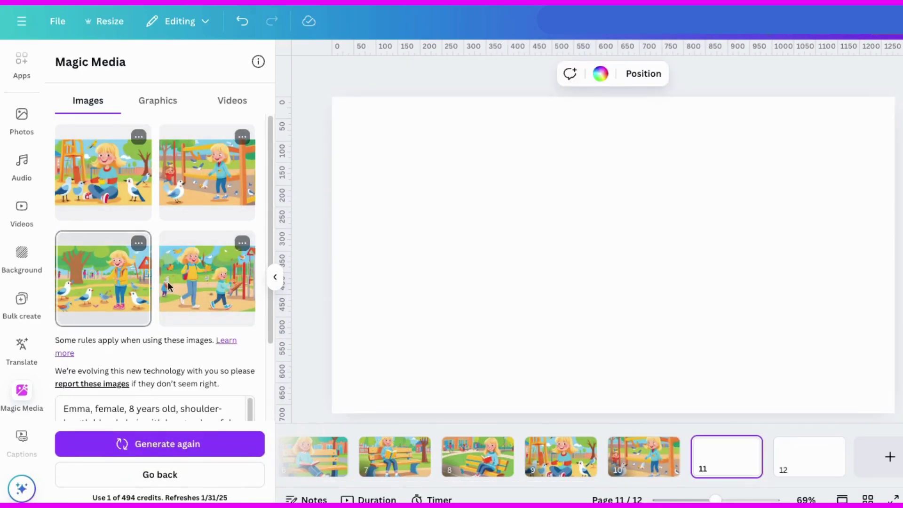
{"action": "left_click", "coordinate": [136, 278]}
{"action": "left_click", "coordinate": [653, 145]}
{"action": "left_click", "coordinate": [719, 489]}
{"action": "left_click", "coordinate": [795, 469]}
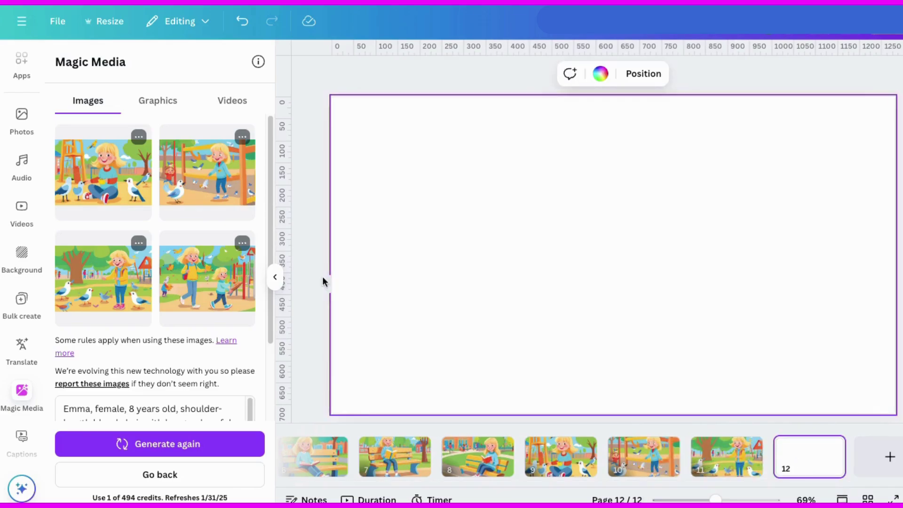
{"action": "left_click", "coordinate": [224, 278]}
{"action": "left_click", "coordinate": [654, 145]}
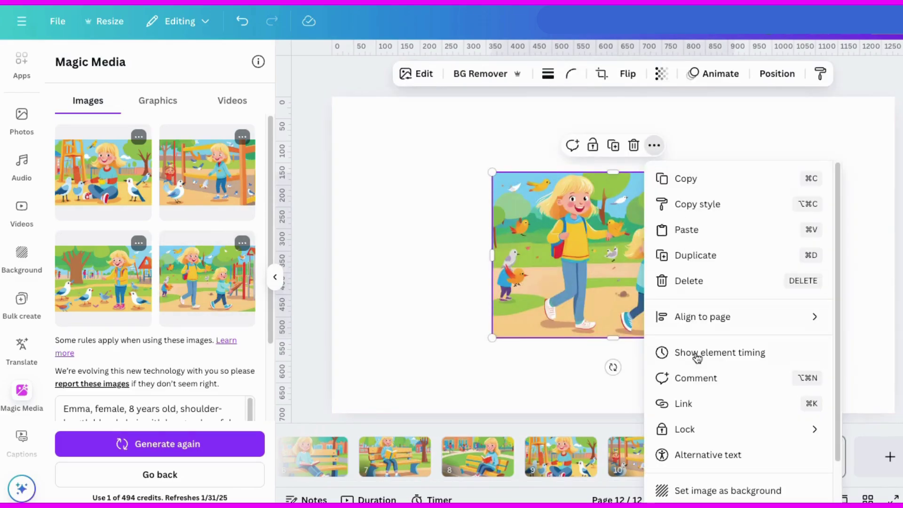
{"action": "left_click", "coordinate": [720, 489]}
Step: Review the finished pages, stepping back from page 11 to page 7
{"action": "left_click", "coordinate": [727, 468]}
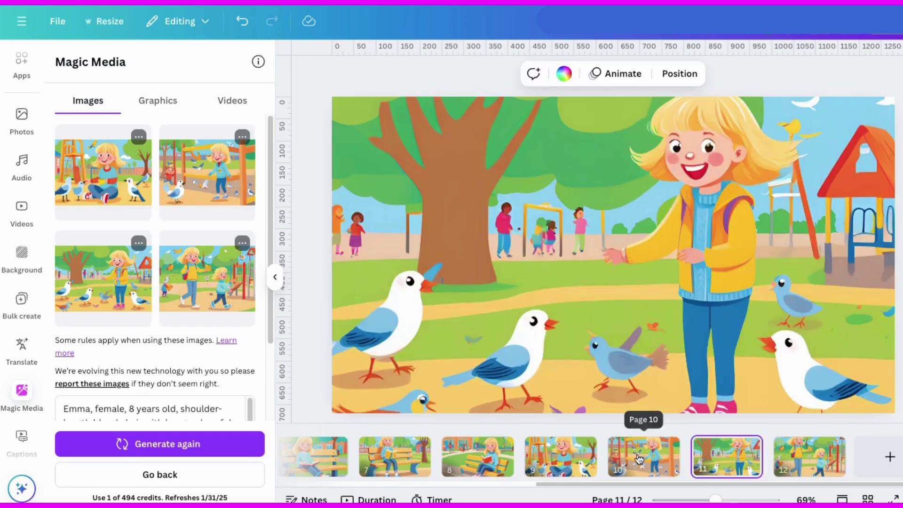
{"action": "left_click", "coordinate": [633, 457]}
{"action": "left_click", "coordinate": [561, 457]}
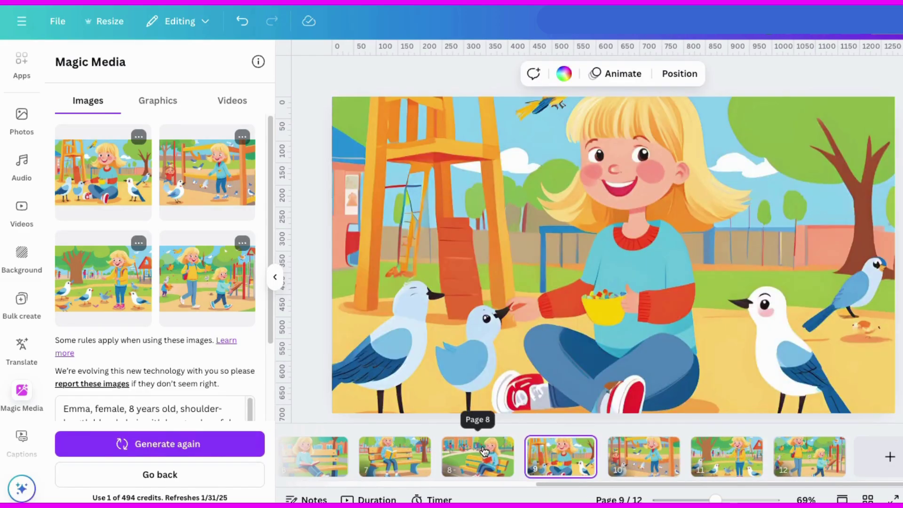
{"action": "left_click", "coordinate": [486, 458]}
{"action": "left_click", "coordinate": [395, 457]}
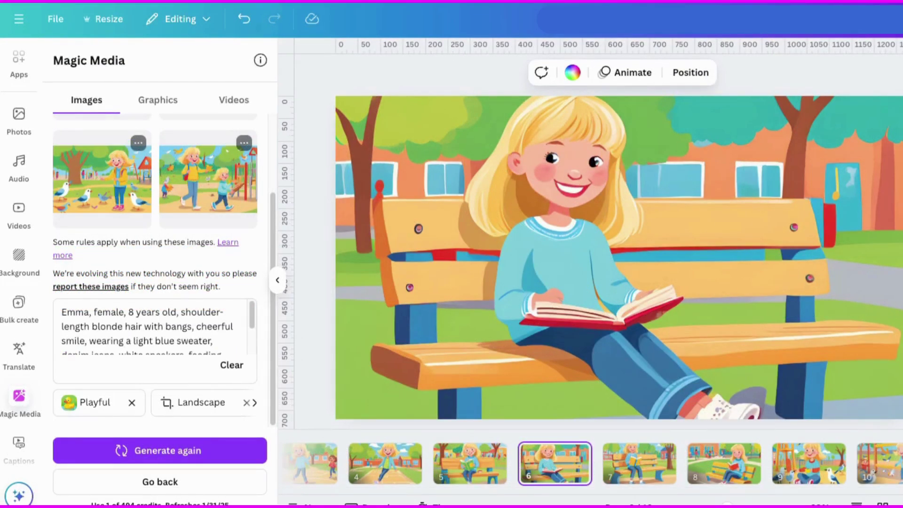
Step: Export all 12 pages via File > Download as JPG, 1,760 × 990 px, maximum quality
{"action": "left_click", "coordinate": [60, 21]}
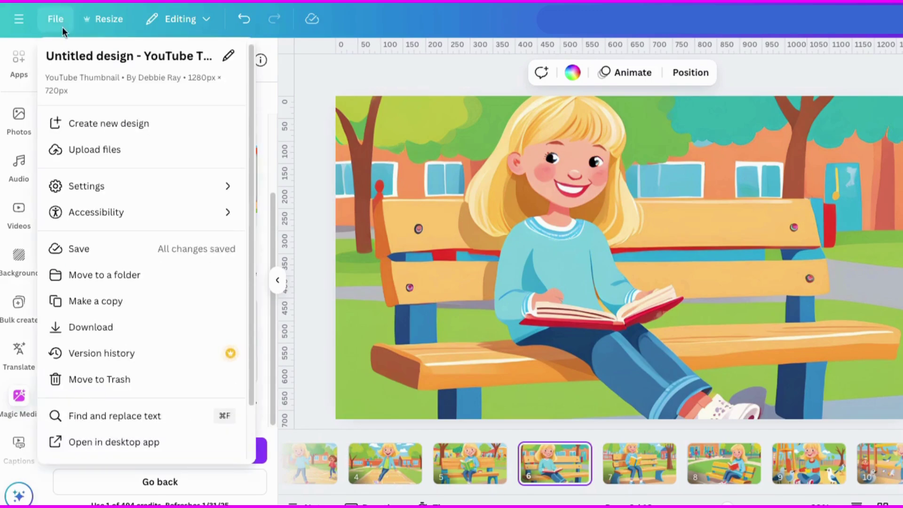
{"action": "left_click", "coordinate": [94, 328]}
{"action": "left_click", "coordinate": [726, 115]}
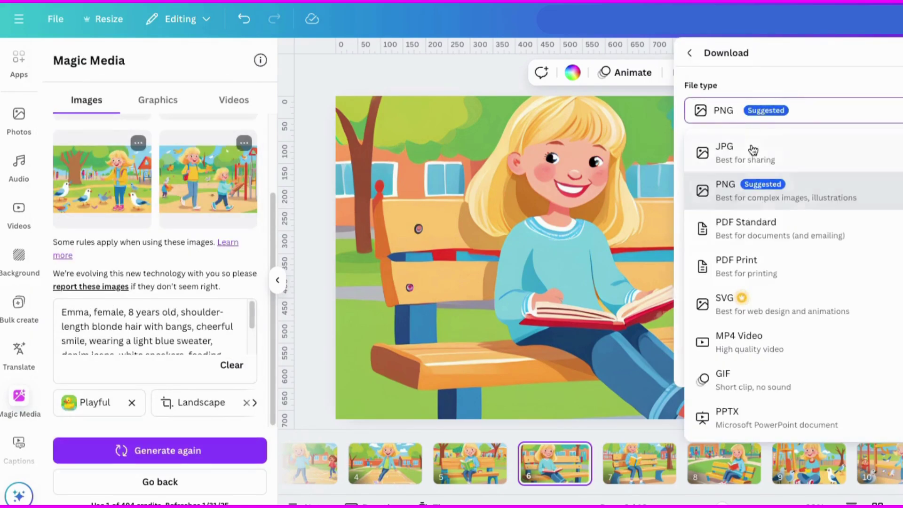
{"action": "left_click", "coordinate": [735, 153]}
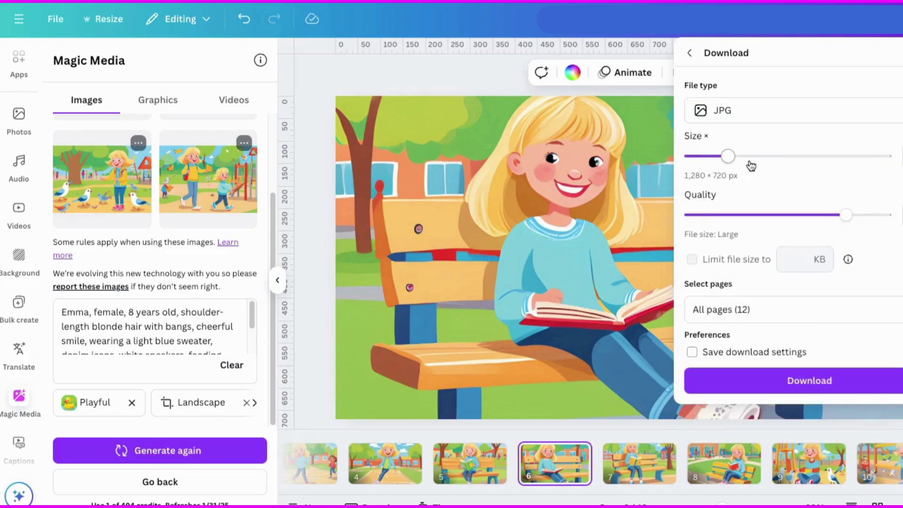
{"action": "mouse_move", "coordinate": [727, 159]}
{"action": "left_mouse_down"}
{"action": "mouse_move", "coordinate": [782, 157]}
{"action": "mouse_move", "coordinate": [742, 161]}
{"action": "left_mouse_up"}
{"action": "left_click_drag", "start_coordinate": [841, 209], "coordinate": [887, 217]}
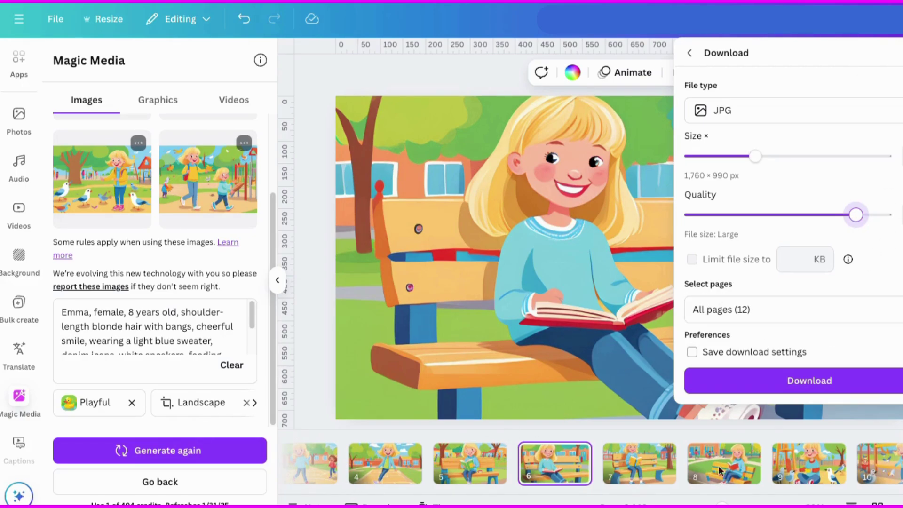
{"action": "left_click", "coordinate": [805, 382]}
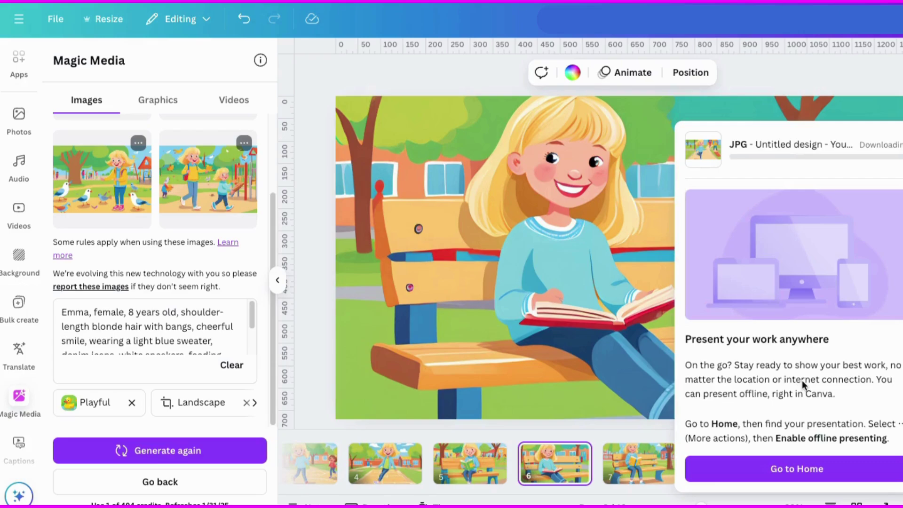